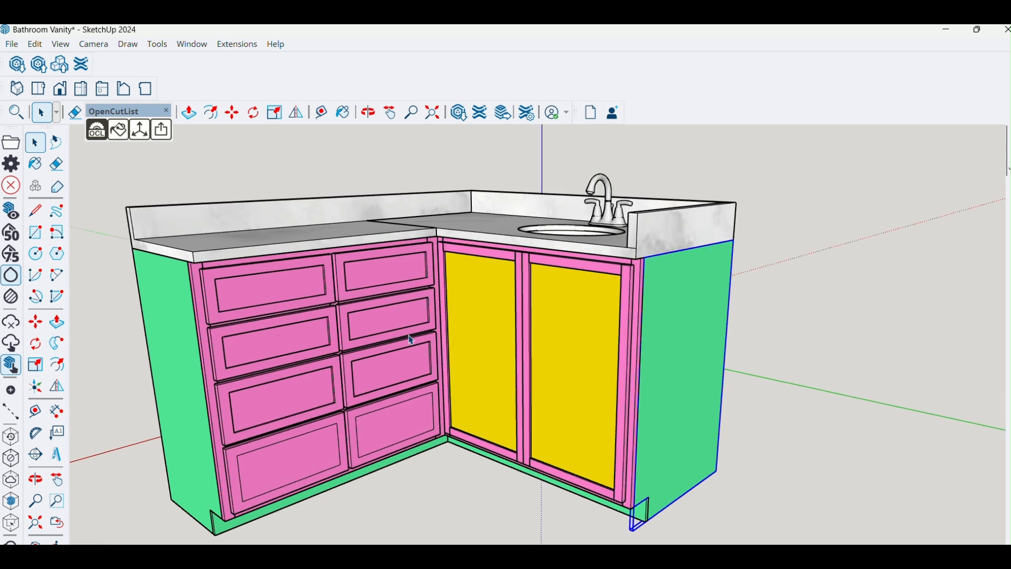
- Examine the L-shaped bathroom vanity from the front, from above and from underneath
{"action": "middle_click_drag", "start_coordinate": [569, 333], "coordinate": [576, 377]}
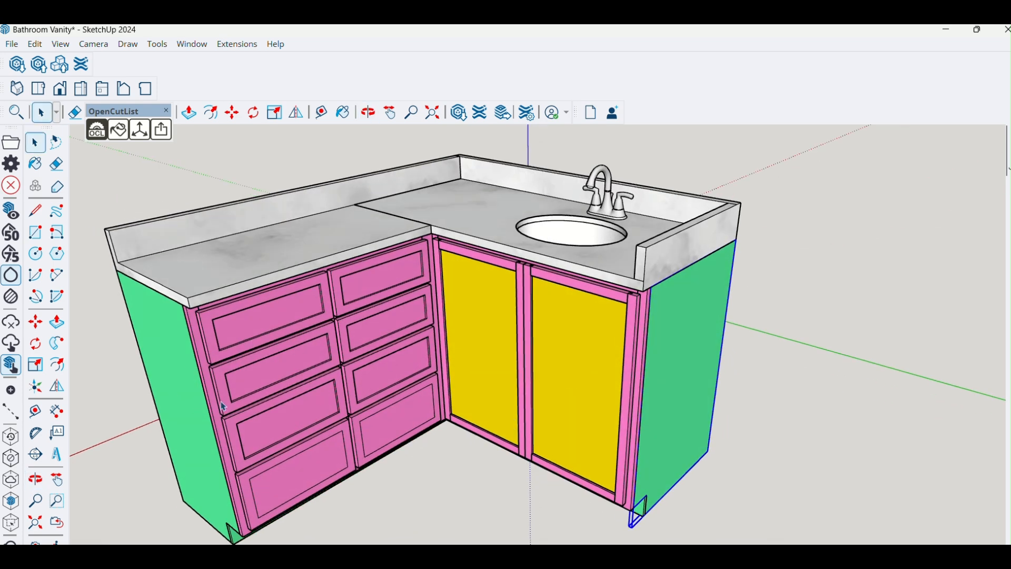
{"action": "middle_click_drag", "start_coordinate": [665, 406], "coordinate": [379, 329]}
{"action": "middle_click_drag", "start_coordinate": [548, 369], "coordinate": [867, 391]}
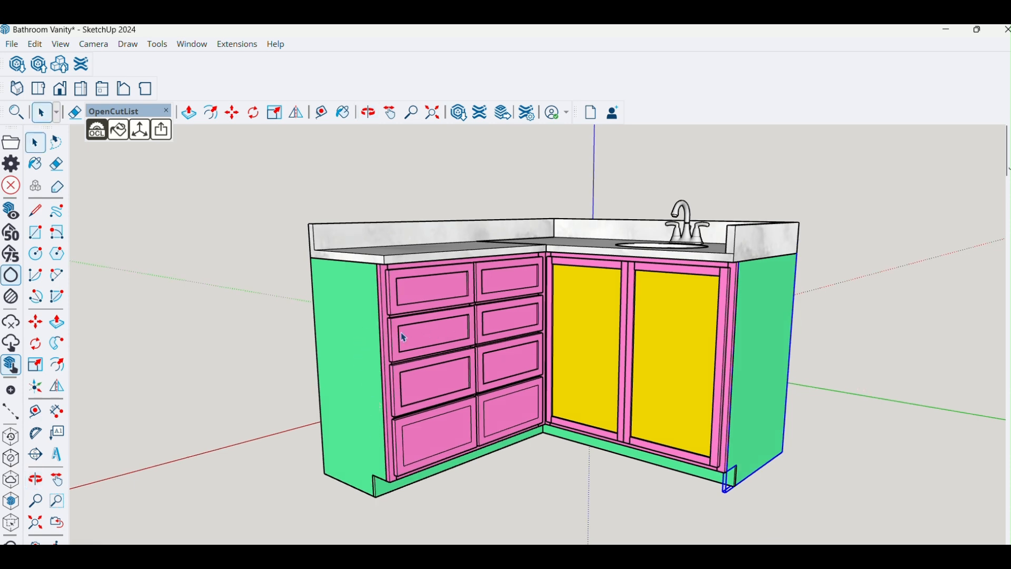
{"action": "middle_click_drag", "start_coordinate": [432, 334], "coordinate": [341, 374]}
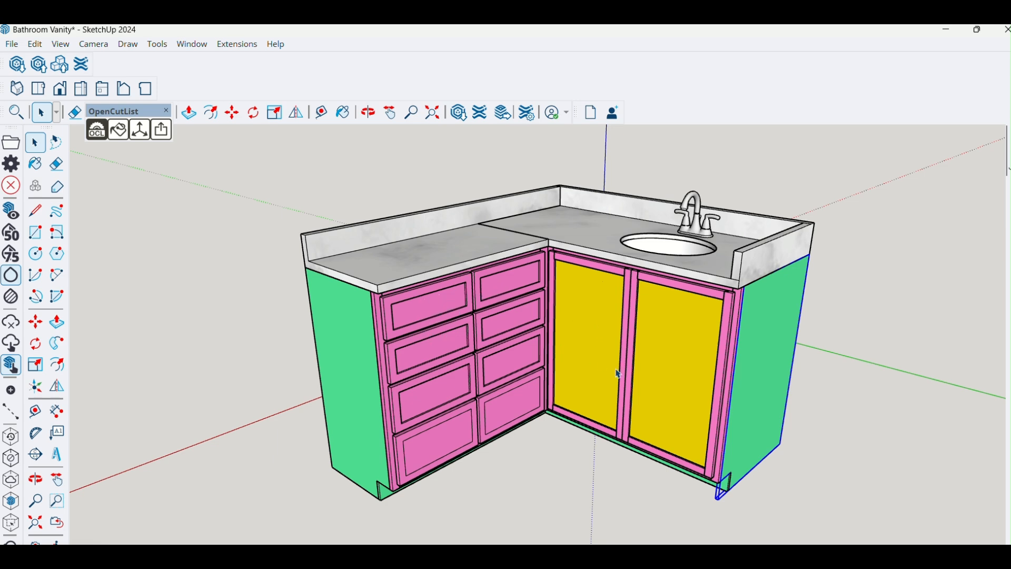
{"action": "middle_click_drag", "start_coordinate": [717, 389], "coordinate": [623, 378]}
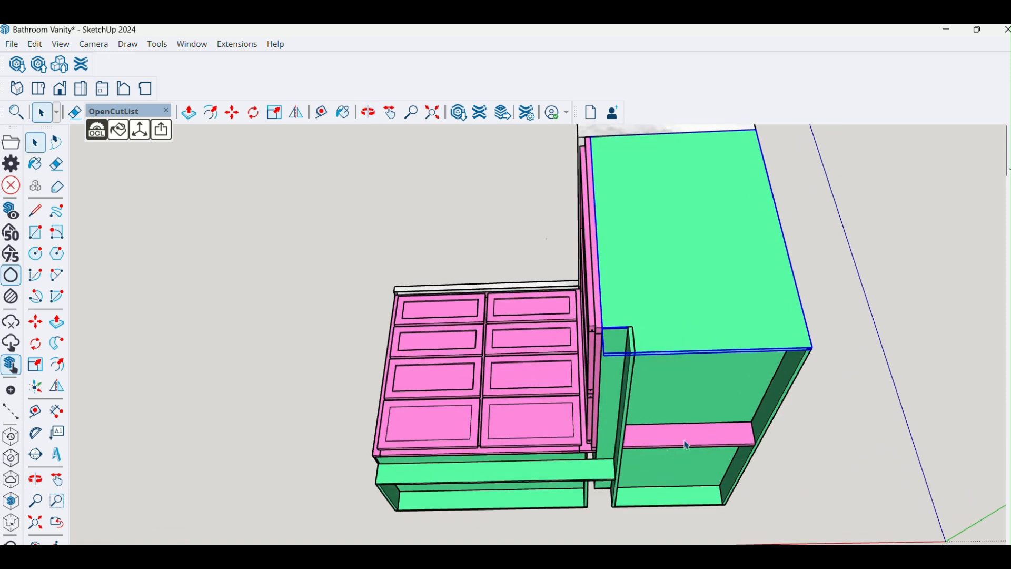
{"action": "middle_click_drag", "start_coordinate": [639, 352], "coordinate": [712, 442]}
{"action": "middle_click_drag", "start_coordinate": [648, 391], "coordinate": [623, 383]}
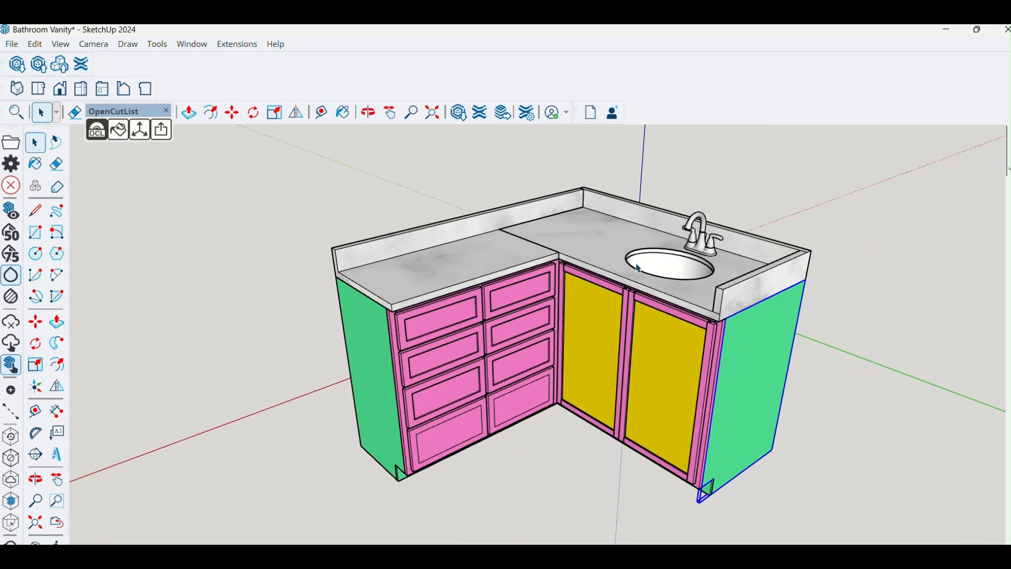
- Move the drawer cabinet's countertop and back panel away from the cabinet and inspect the exposed interior
{"action": "left_click", "coordinate": [476, 259]}
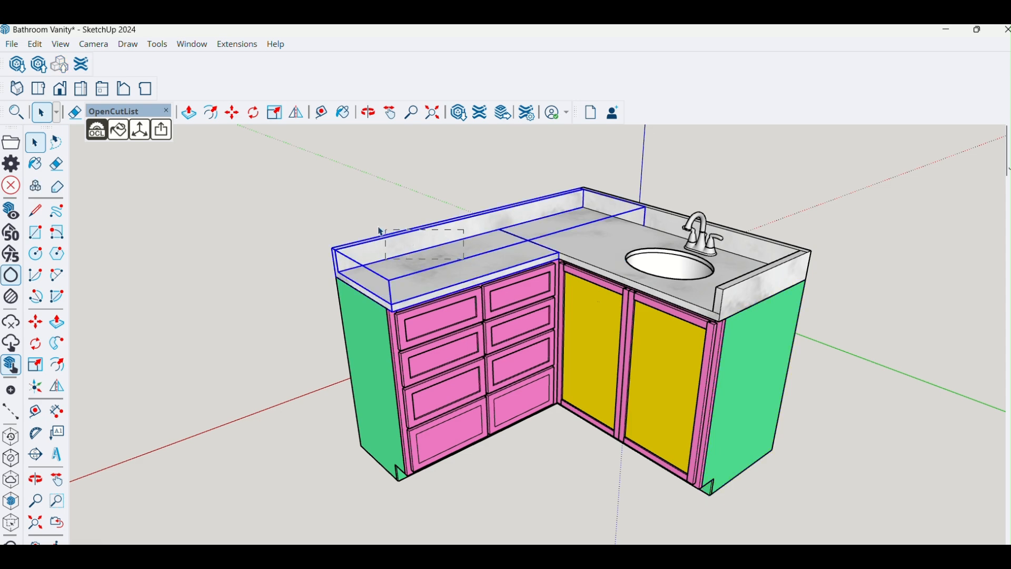
{"action": "right_click", "coordinate": [419, 266]}
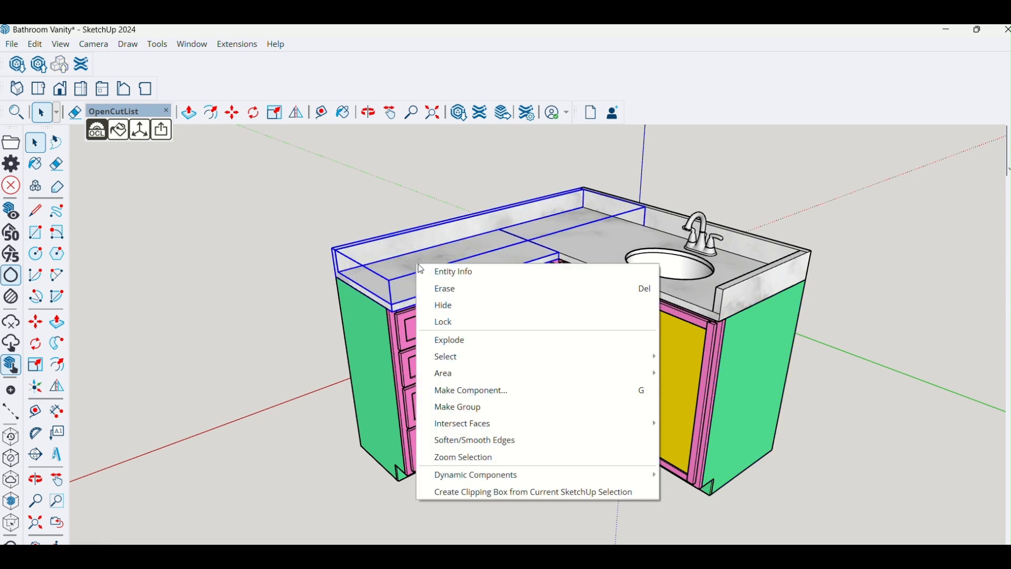
{"action": "left_click", "coordinate": [483, 240]}
{"action": "key", "text": "m"}
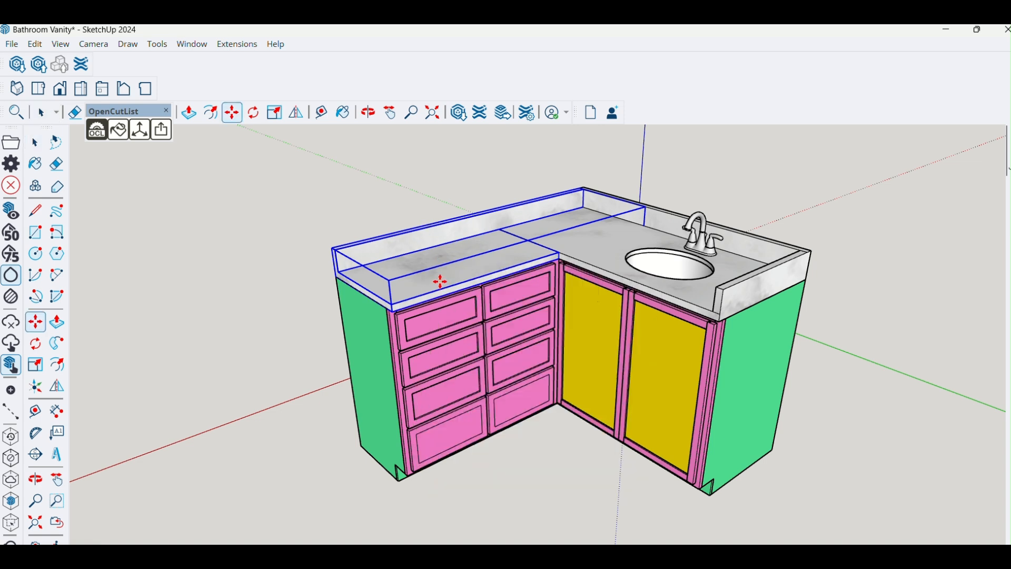
{"action": "left_click", "coordinate": [406, 252]}
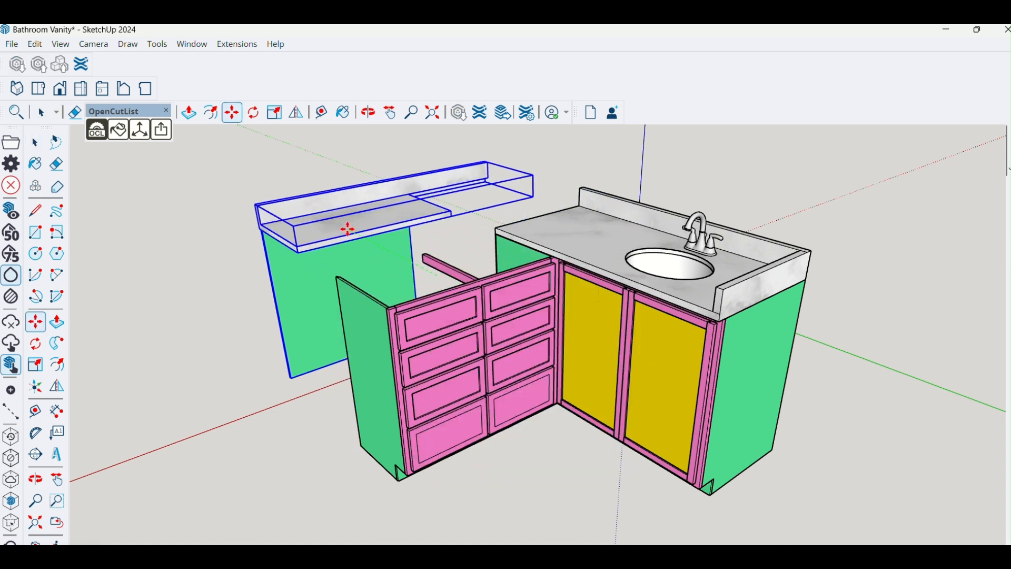
{"action": "left_click", "coordinate": [350, 230]}
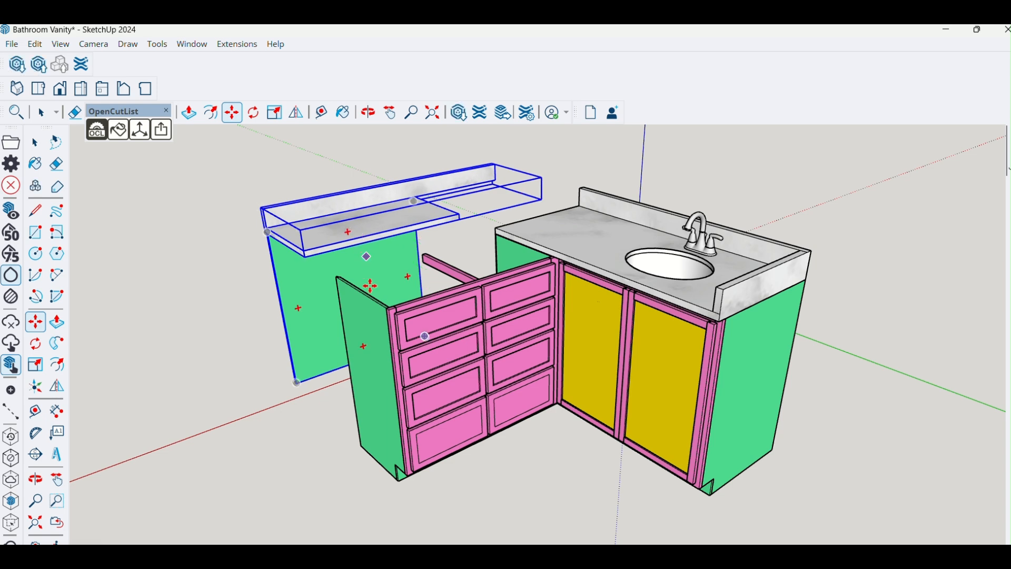
{"action": "middle_click_drag", "start_coordinate": [218, 400], "coordinate": [562, 300]}
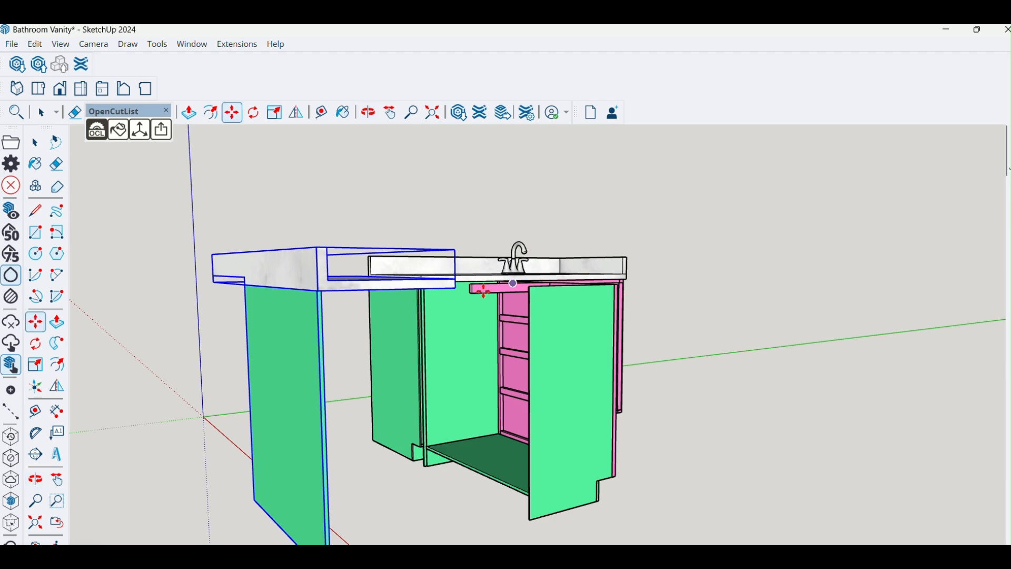
{"action": "middle_click_drag", "start_coordinate": [454, 301], "coordinate": [0, 303]}
{"action": "middle_click_drag", "start_coordinate": [906, 406], "coordinate": [943, 406]}
- Undo the move of the countertop and back panel, and clear the selection
{"action": "left_click", "coordinate": [509, 329]}
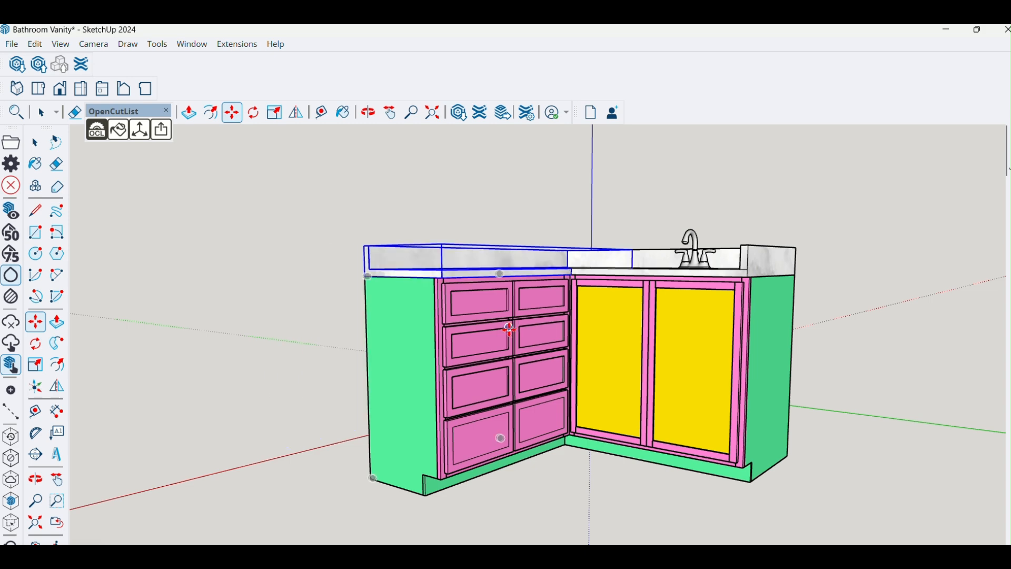
{"action": "scroll", "coordinate": [816, 382], "scroll_direction": "down", "scroll_amount": 1}
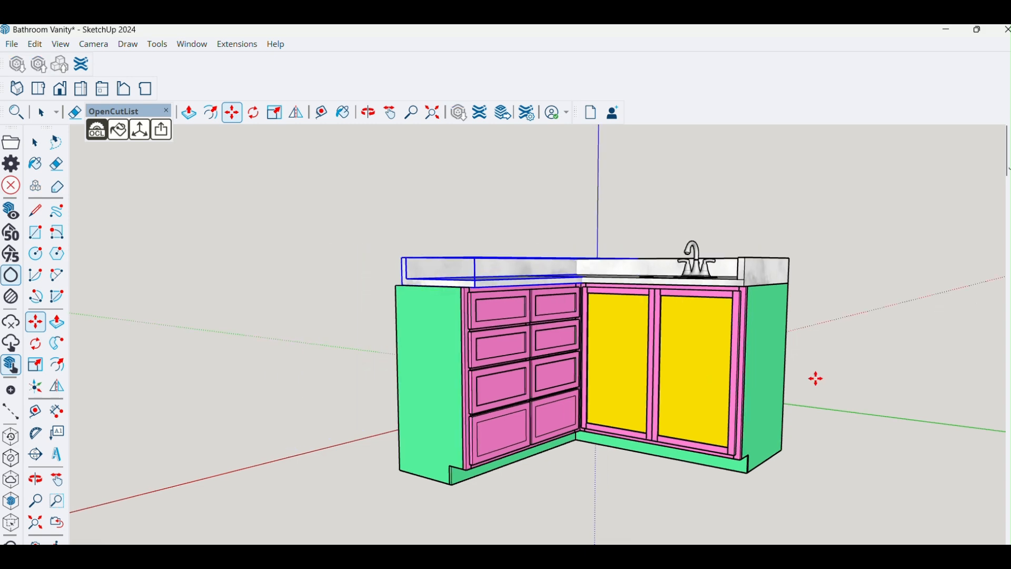
{"action": "scroll", "coordinate": [815, 382], "scroll_direction": "down", "scroll_amount": 1}
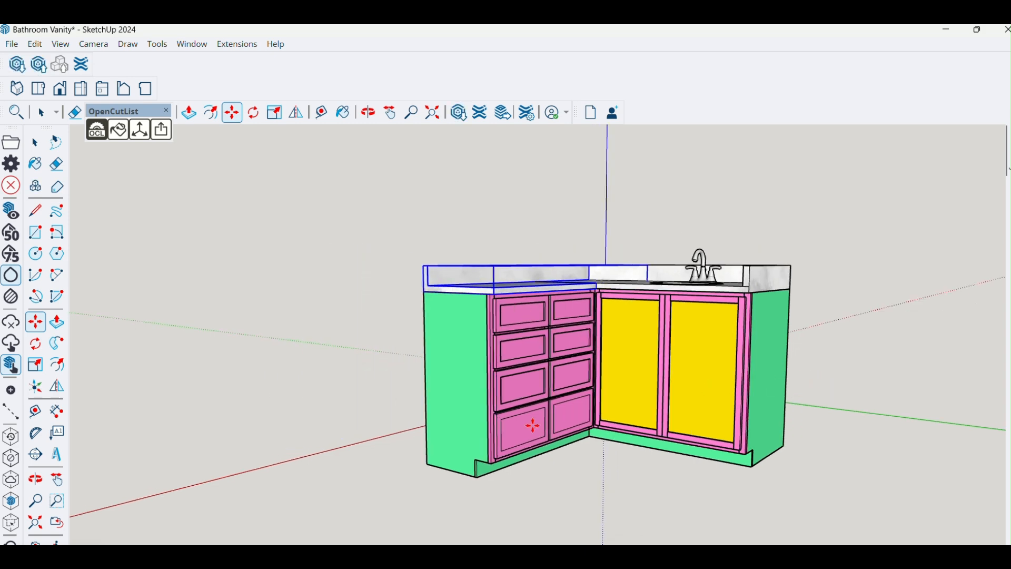
{"action": "key", "text": "space"}
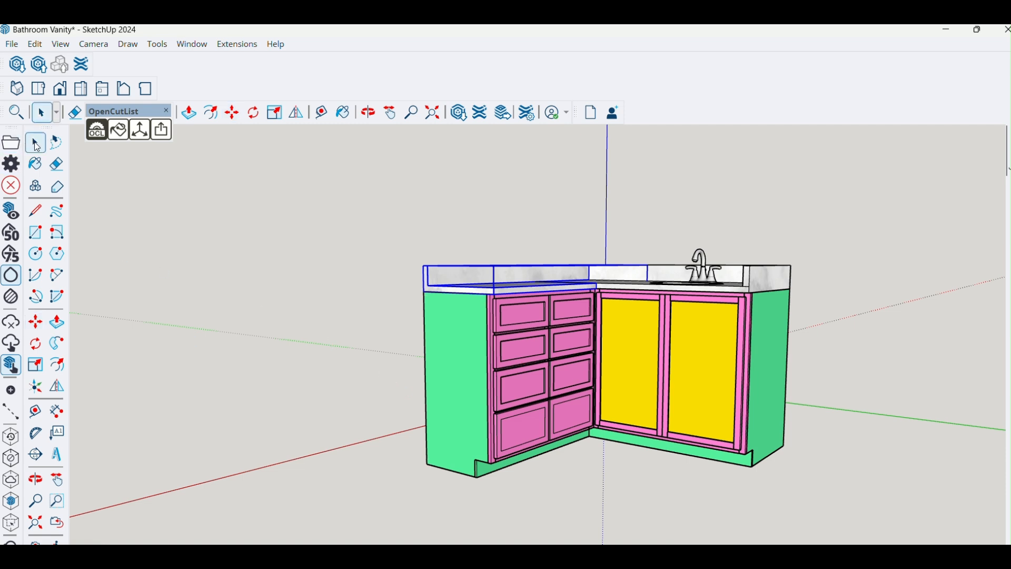
{"action": "left_click", "coordinate": [226, 231]}
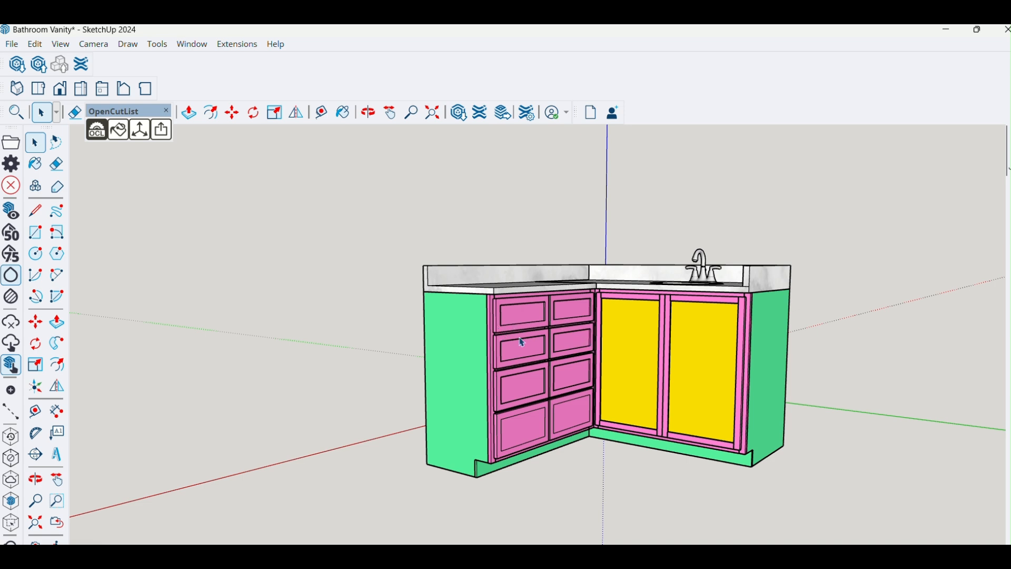
- Switch to the OpenCutList window and regenerate the parts list for the whole vanity model
{"action": "middle_click_drag", "start_coordinate": [552, 358], "coordinate": [586, 383]}
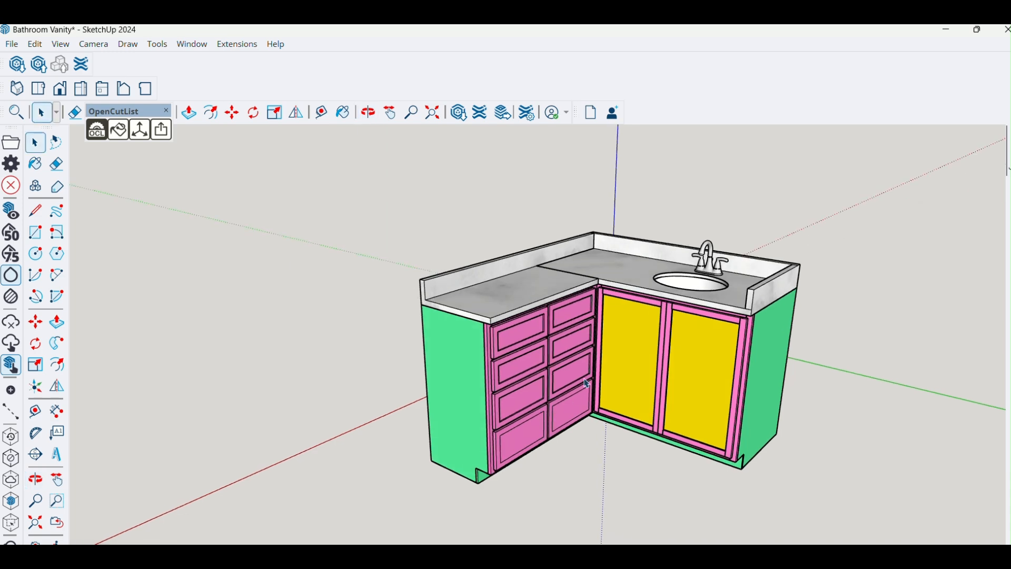
{"action": "scroll", "coordinate": [587, 385], "scroll_direction": "up", "scroll_amount": 2}
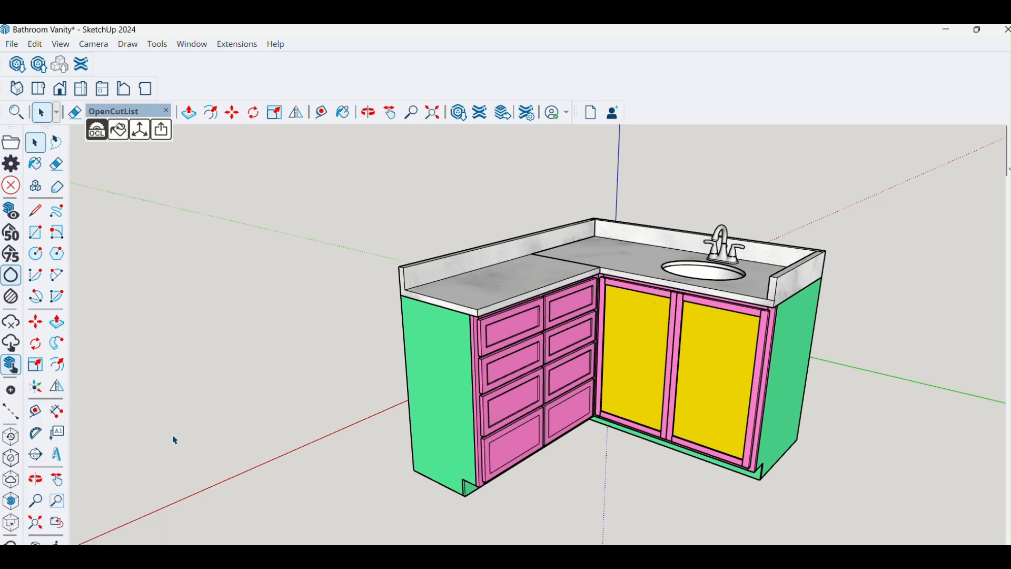
{"action": "left_click", "coordinate": [57, 553]}
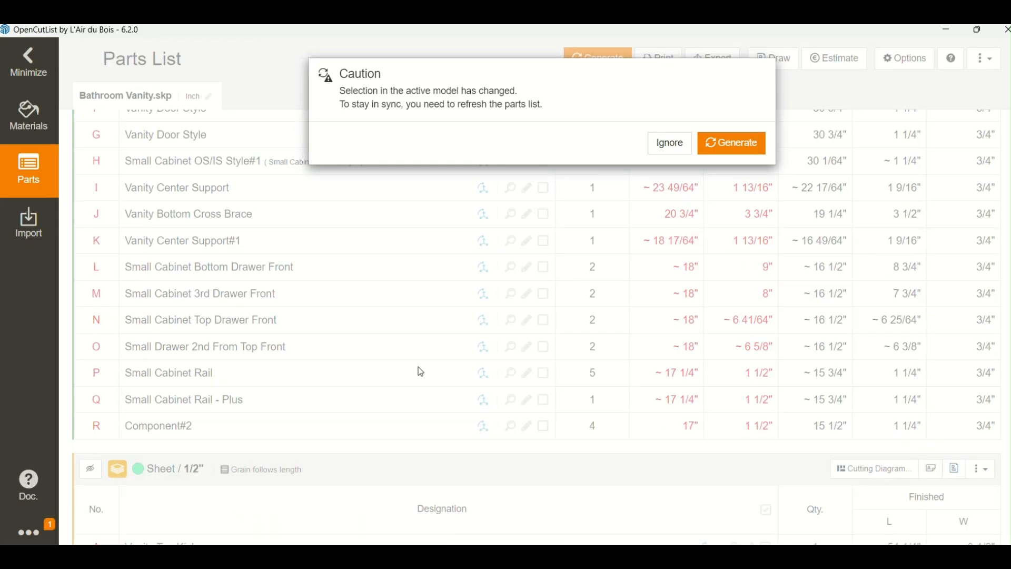
{"action": "left_click", "coordinate": [722, 152]}
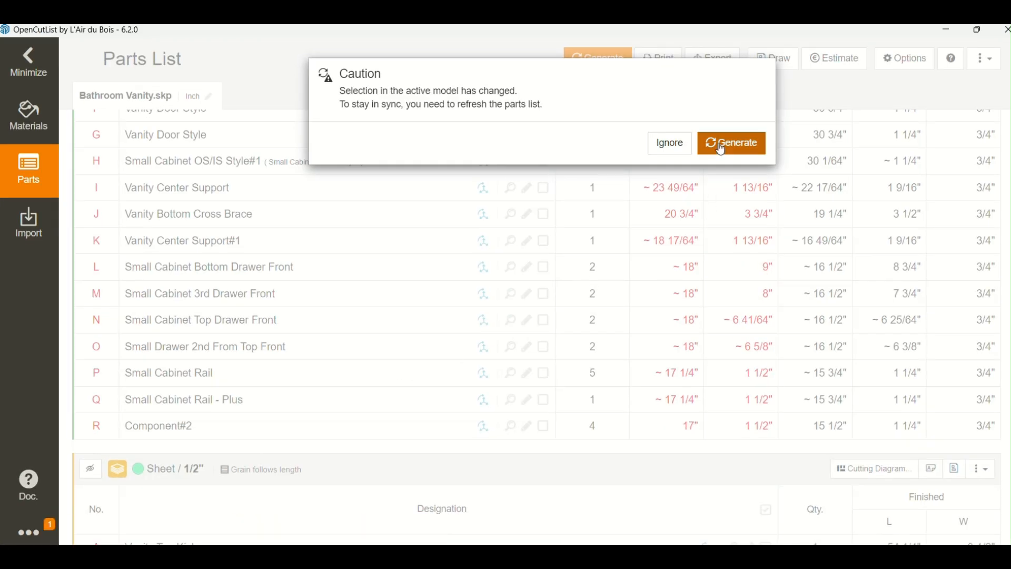
{"action": "left_click", "coordinate": [722, 151]}
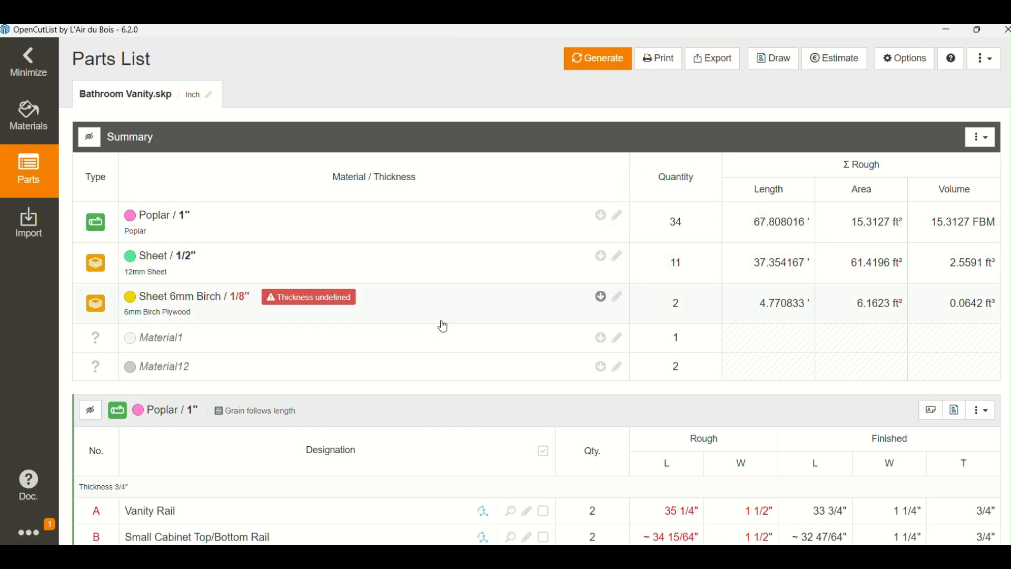
- Review the parts list's material summary, the Poplar parts and the 1/2" Sheet parts
{"action": "scroll", "coordinate": [458, 312], "scroll_direction": "down", "scroll_amount": 2}
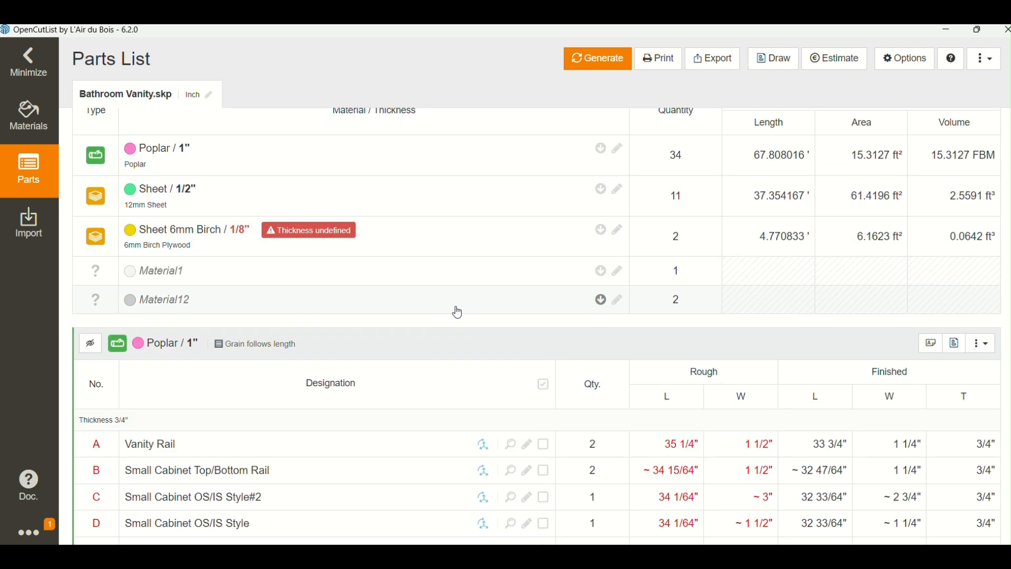
{"action": "scroll", "coordinate": [478, 243], "scroll_direction": "up", "scroll_amount": 2}
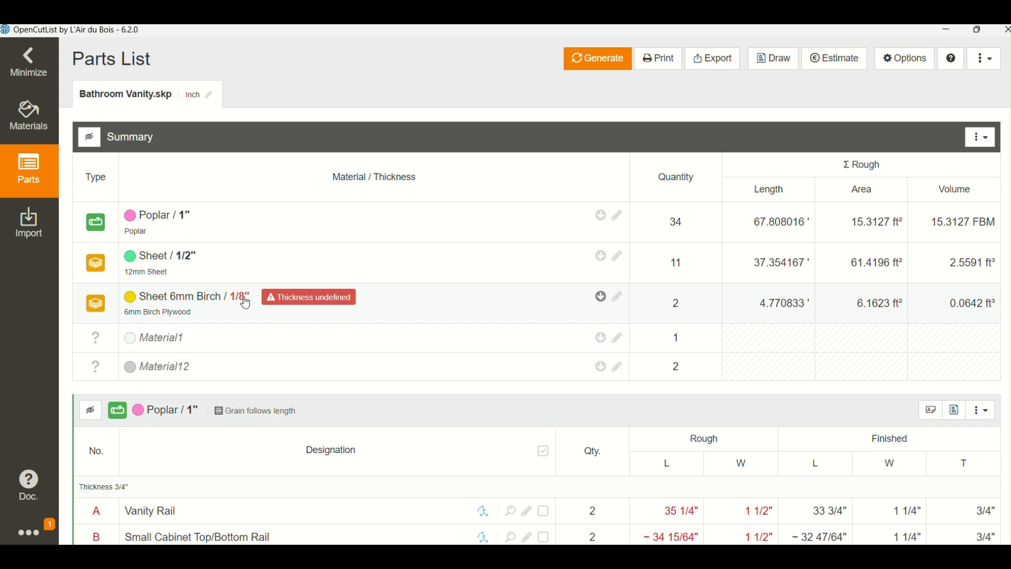
{"action": "mouse_move", "coordinate": [320, 306]}
{"action": "scroll", "coordinate": [422, 305], "scroll_direction": "down", "scroll_amount": 3}
{"action": "scroll", "coordinate": [425, 307], "scroll_direction": "down", "scroll_amount": 4}
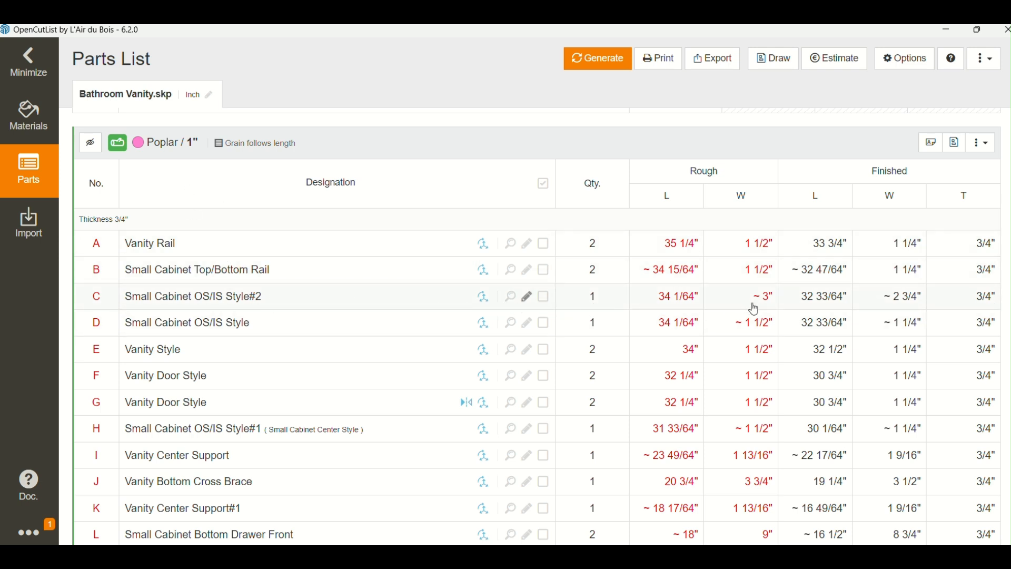
{"action": "scroll", "coordinate": [764, 337], "scroll_direction": "down", "scroll_amount": 3}
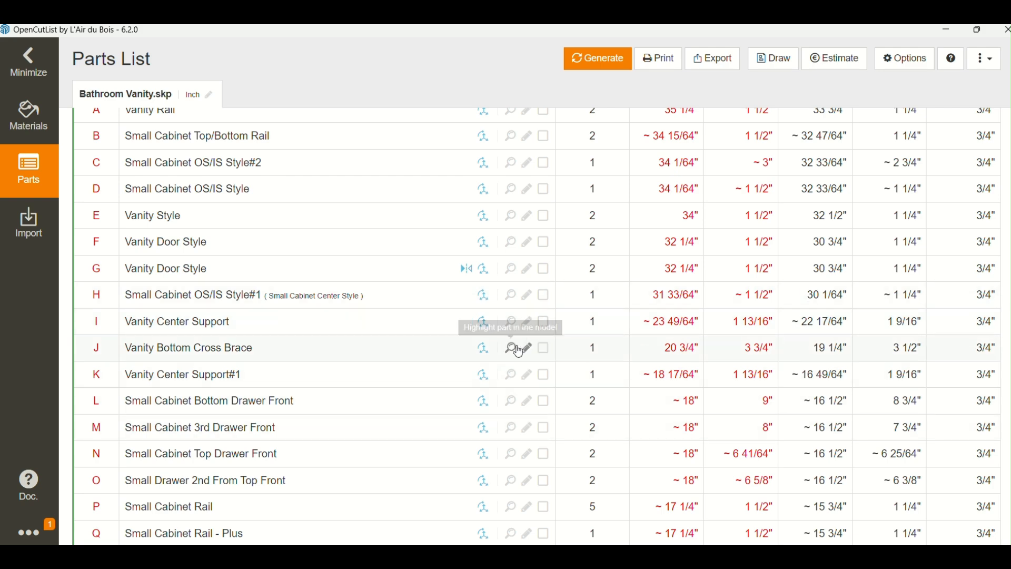
{"action": "scroll", "coordinate": [518, 348], "scroll_direction": "down", "scroll_amount": 5}
{"action": "scroll", "coordinate": [515, 352], "scroll_direction": "down", "scroll_amount": 4}
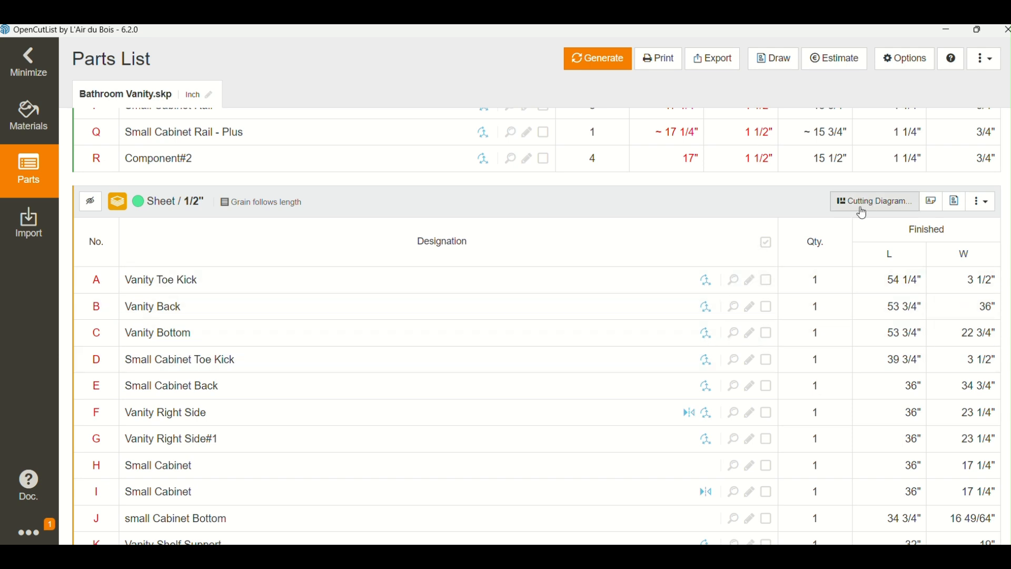
{"action": "scroll", "coordinate": [632, 335], "scroll_direction": "down", "scroll_amount": 2}
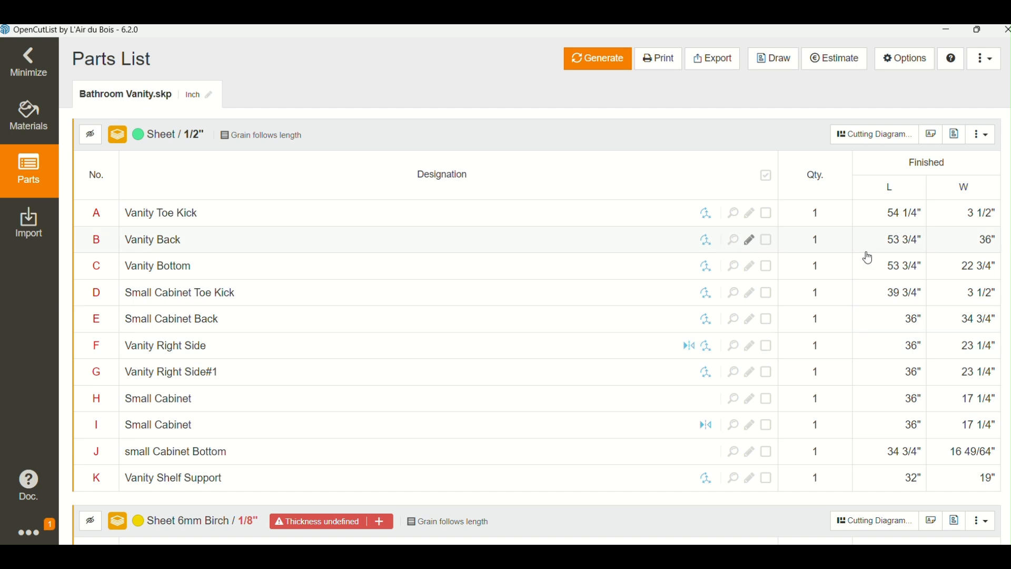
- Generate a cutting diagram for the 1/2" Sheet parts using the 96" x 48" standard panel
{"action": "left_click", "coordinate": [868, 138]}
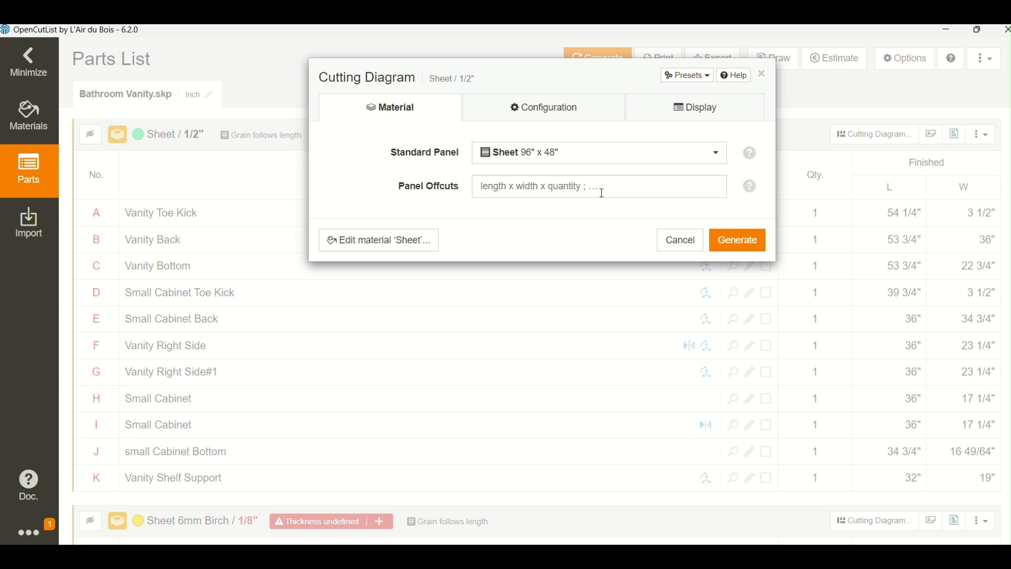
{"action": "left_click", "coordinate": [726, 253]}
{"action": "left_click", "coordinate": [740, 246]}
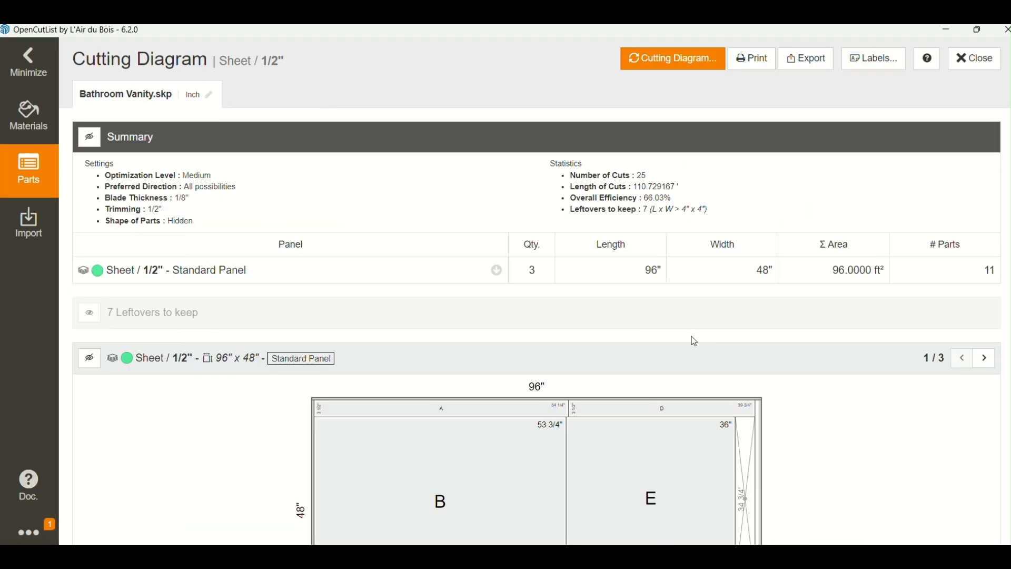
- Examine the cutting diagram's summary and the part layout on the first 1/2" sheet
{"action": "scroll", "coordinate": [685, 342], "scroll_direction": "down", "scroll_amount": 3}
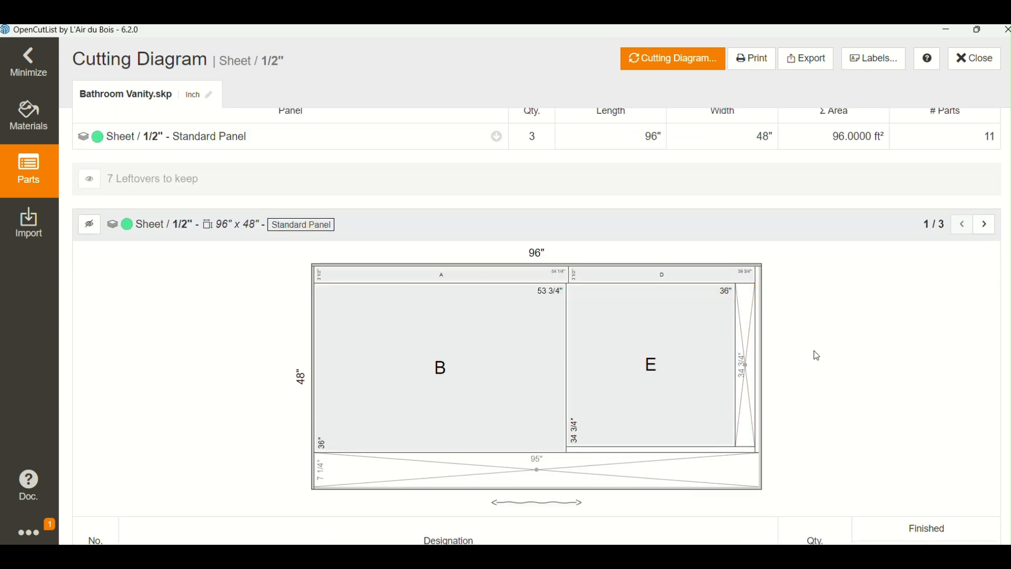
{"action": "scroll", "coordinate": [820, 357], "scroll_direction": "up", "scroll_amount": 3}
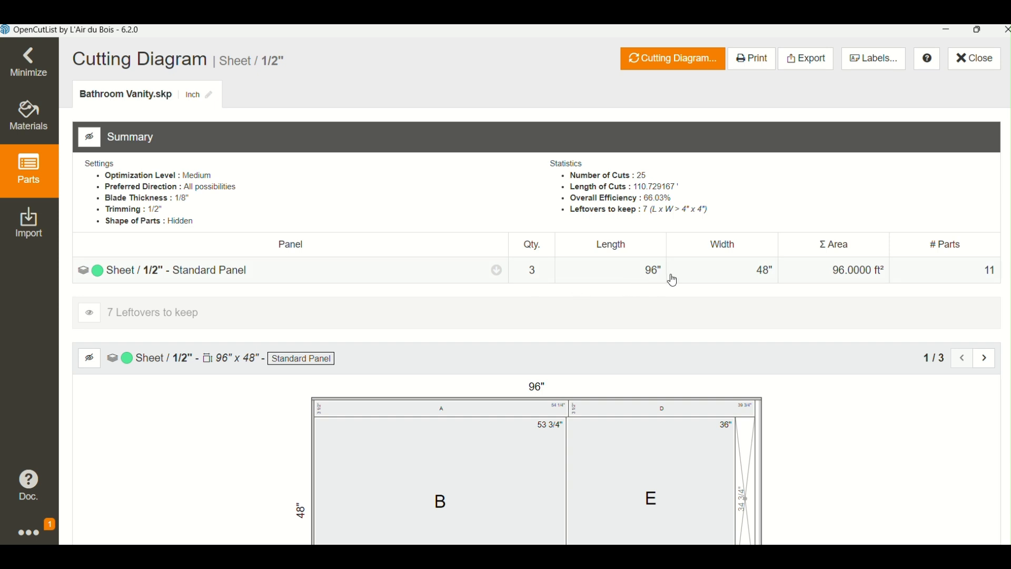
{"action": "scroll", "coordinate": [820, 287], "scroll_direction": "down", "scroll_amount": 2}
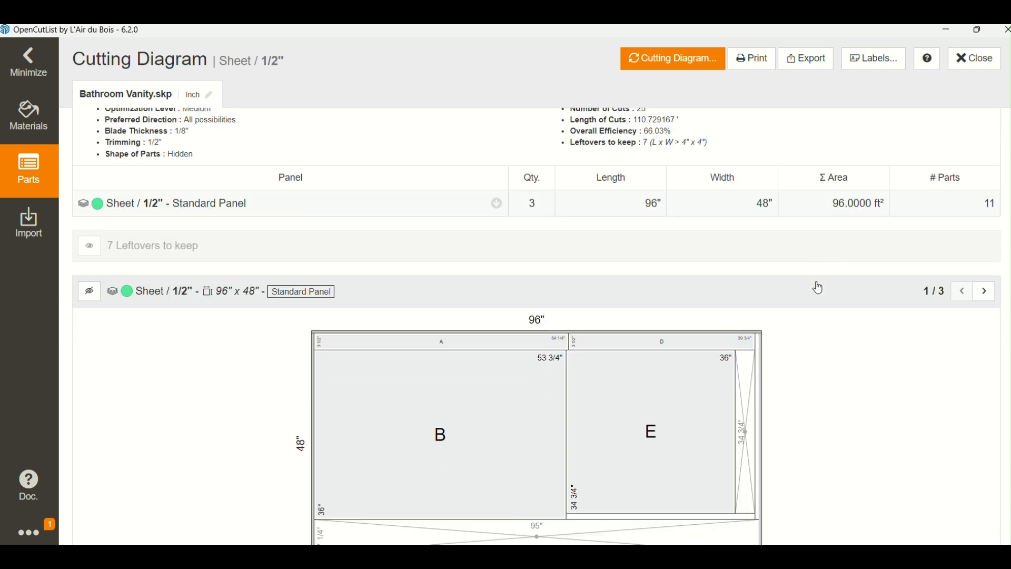
{"action": "scroll", "coordinate": [821, 287], "scroll_direction": "down", "scroll_amount": 2}
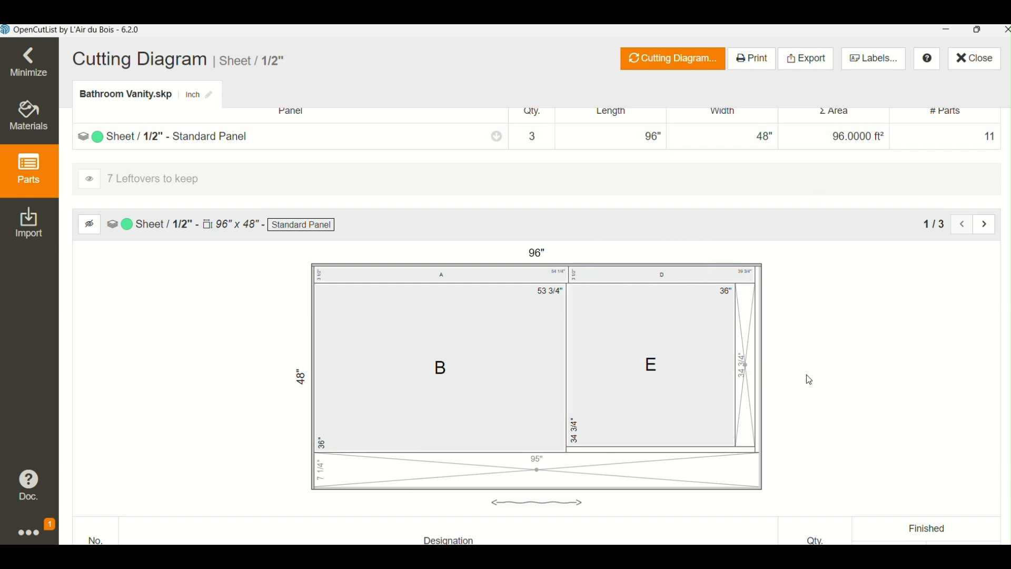
{"action": "scroll", "coordinate": [806, 374], "scroll_direction": "up", "scroll_amount": 4}
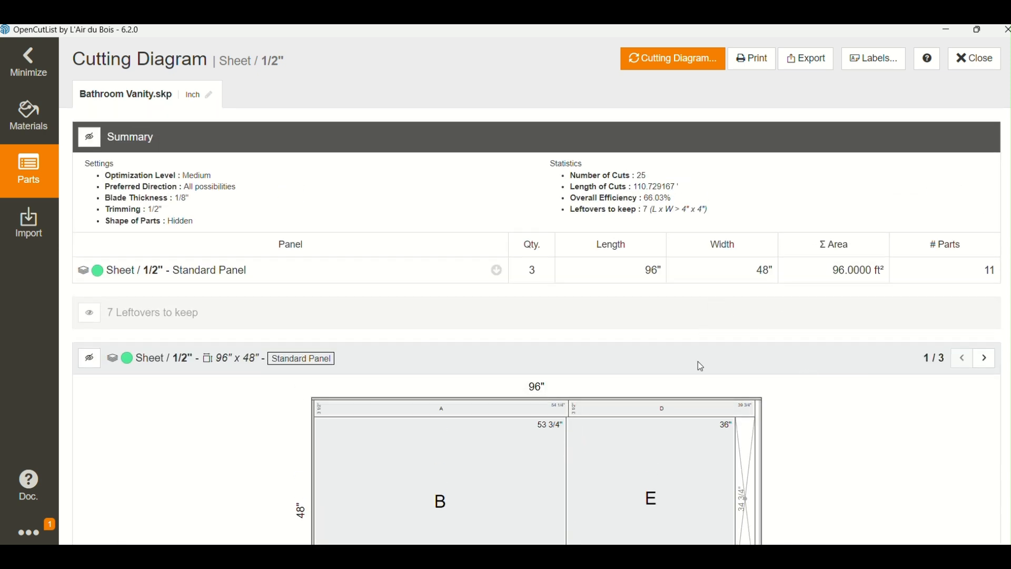
{"action": "scroll", "coordinate": [699, 363], "scroll_direction": "down", "scroll_amount": 4}
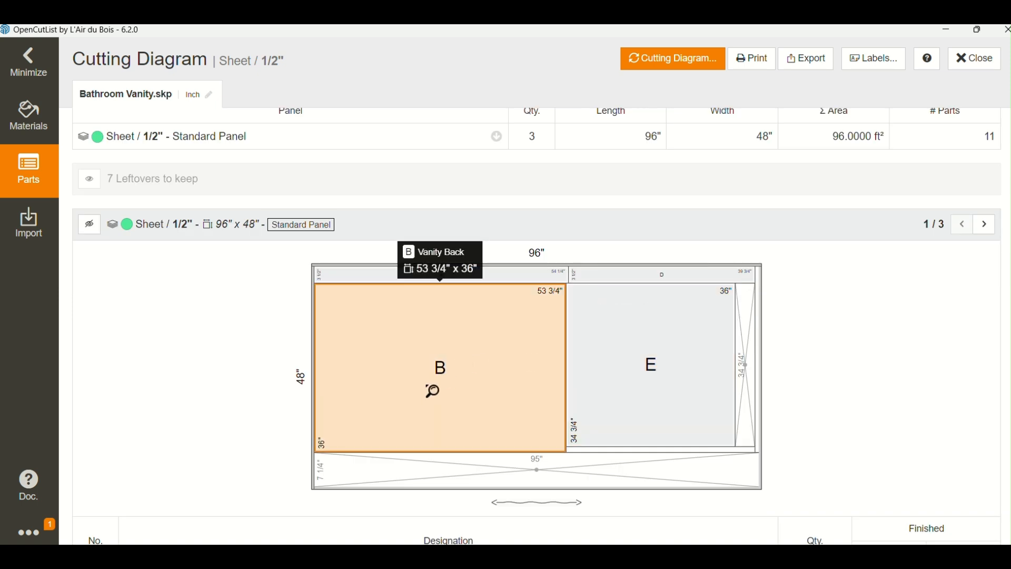
- Examine the parts table of the first 1/2" sheet and the cutting layout and parts table of the second sheet
{"action": "scroll", "coordinate": [657, 368], "scroll_direction": "down", "scroll_amount": 6}
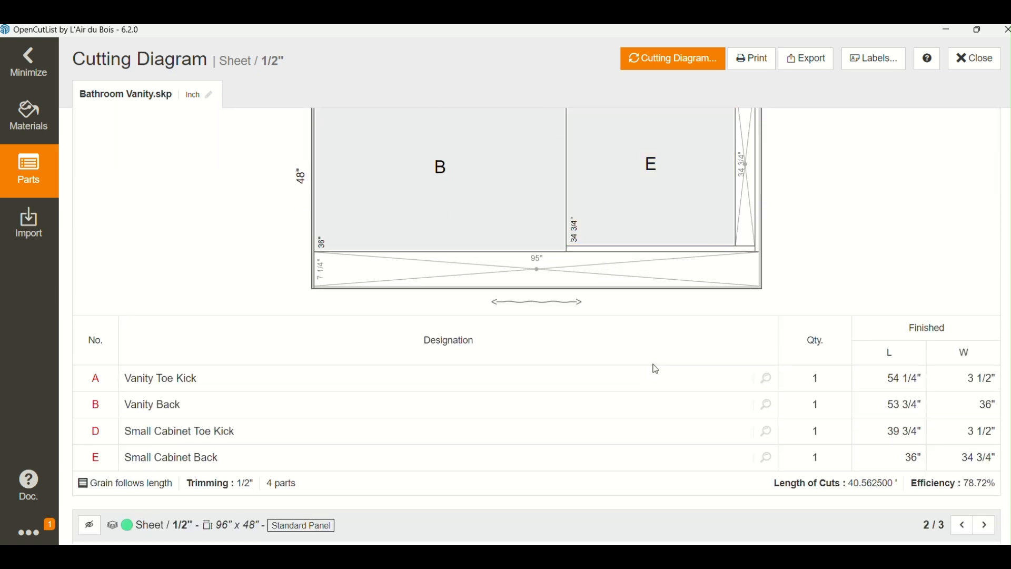
{"action": "scroll", "coordinate": [655, 368], "scroll_direction": "down", "scroll_amount": 4}
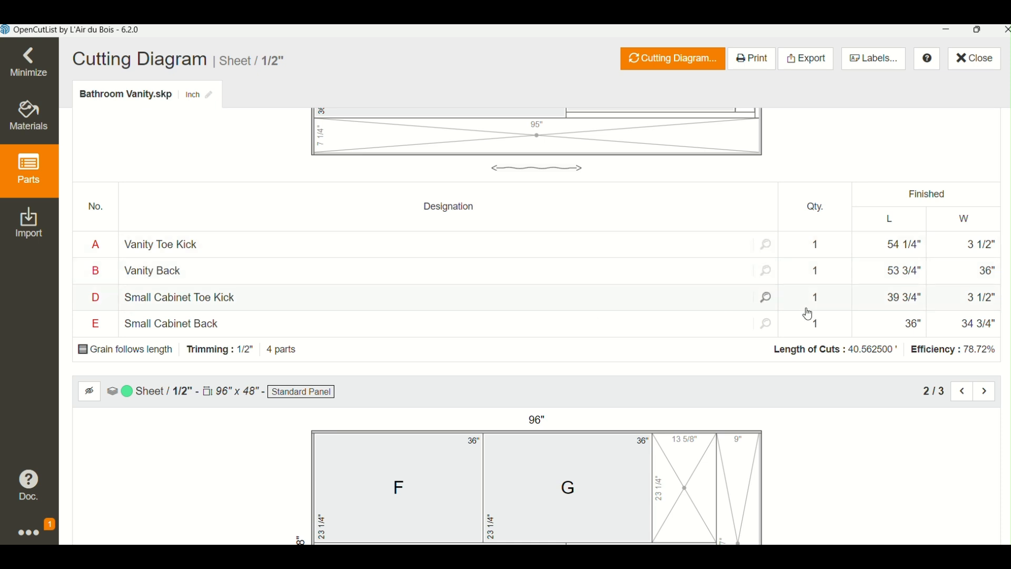
{"action": "scroll", "coordinate": [697, 350], "scroll_direction": "down", "scroll_amount": 4}
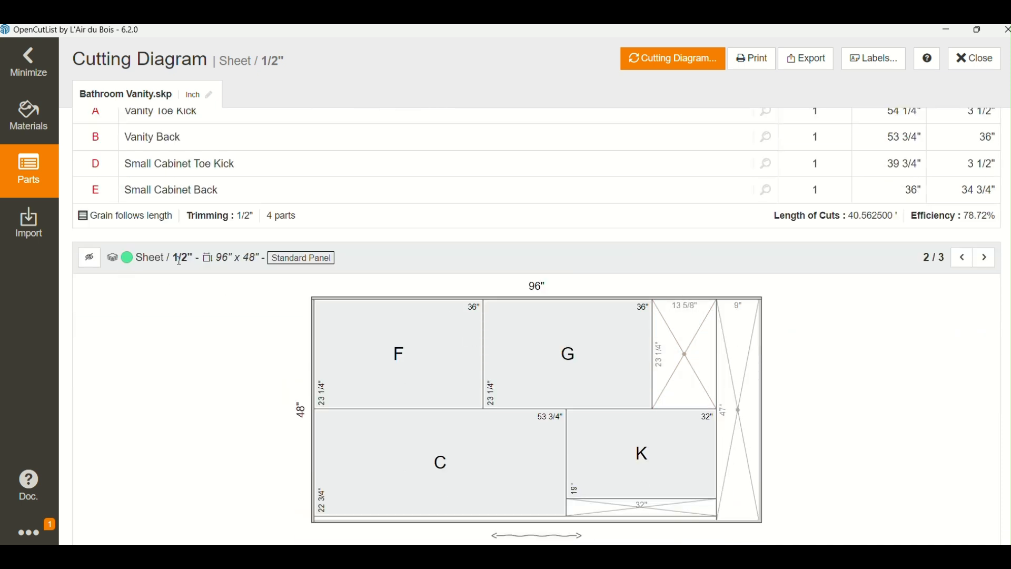
{"action": "scroll", "coordinate": [297, 293], "scroll_direction": "down", "scroll_amount": 2}
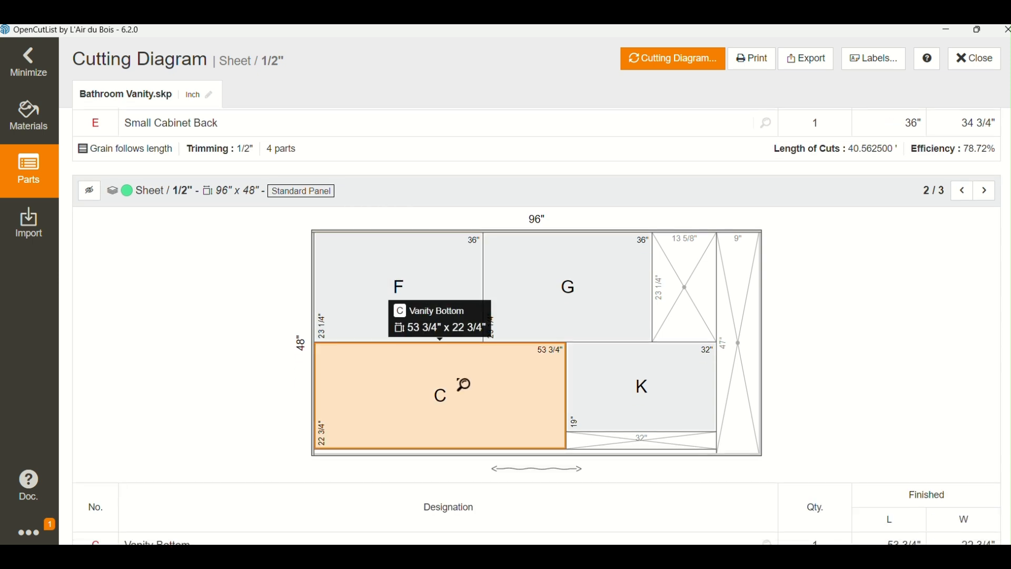
{"action": "scroll", "coordinate": [506, 391], "scroll_direction": "down", "scroll_amount": 4}
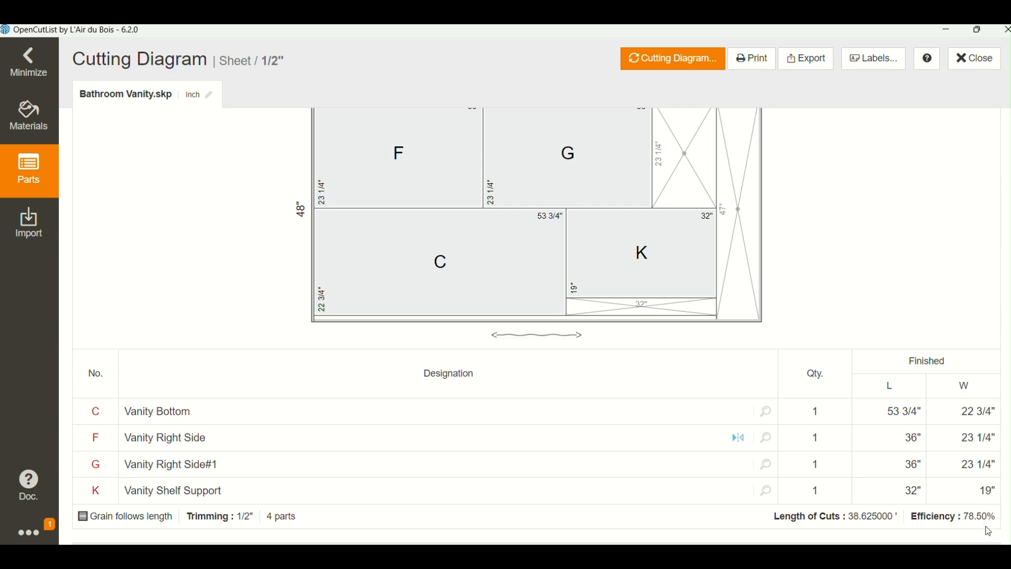
{"action": "scroll", "coordinate": [726, 385], "scroll_direction": "up", "scroll_amount": 2}
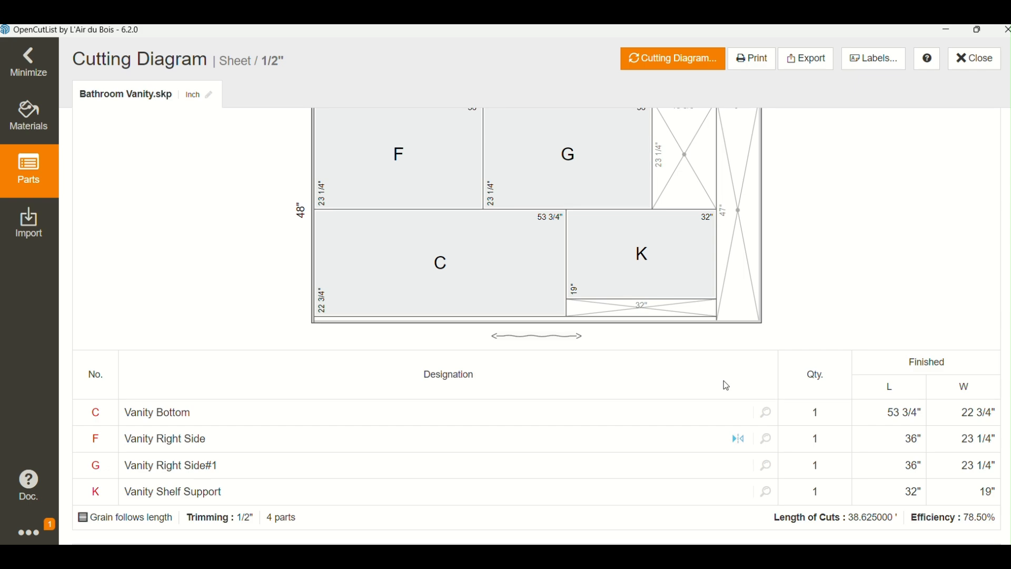
- Examine the part layout, leftover areas and parts table of the third 1/2" sheet
{"action": "scroll", "coordinate": [726, 386], "scroll_direction": "down", "scroll_amount": 10}
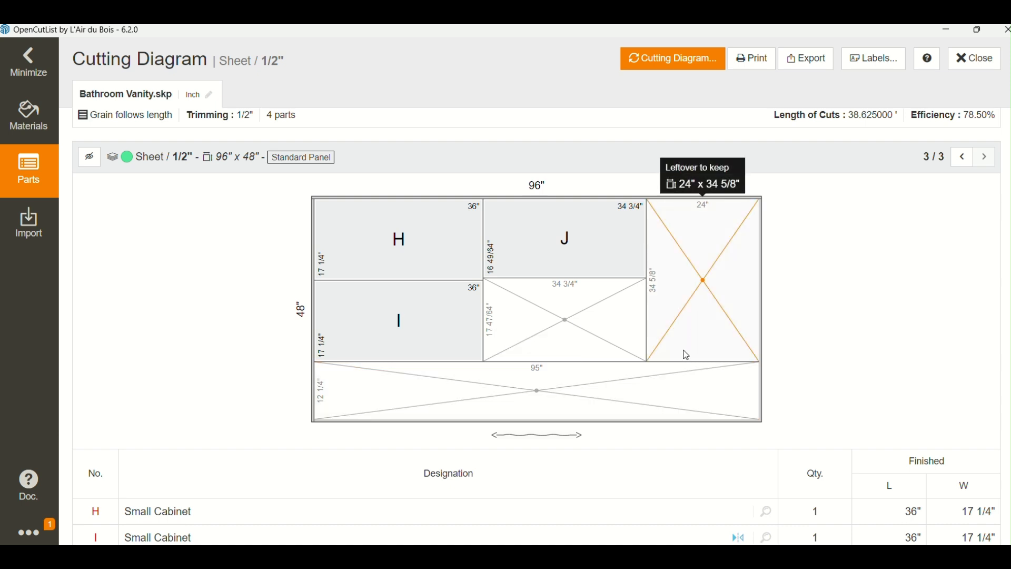
{"action": "scroll", "coordinate": [687, 356], "scroll_direction": "down", "scroll_amount": 3}
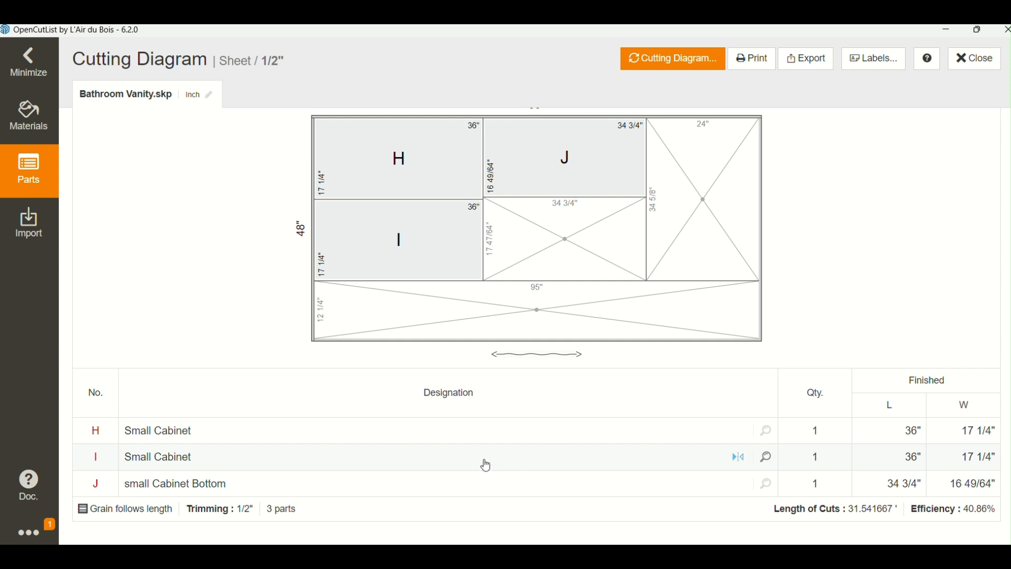
{"action": "scroll", "coordinate": [485, 465], "scroll_direction": "up", "scroll_amount": 1}
{"action": "scroll", "coordinate": [485, 465], "scroll_direction": "up", "scroll_amount": 5}
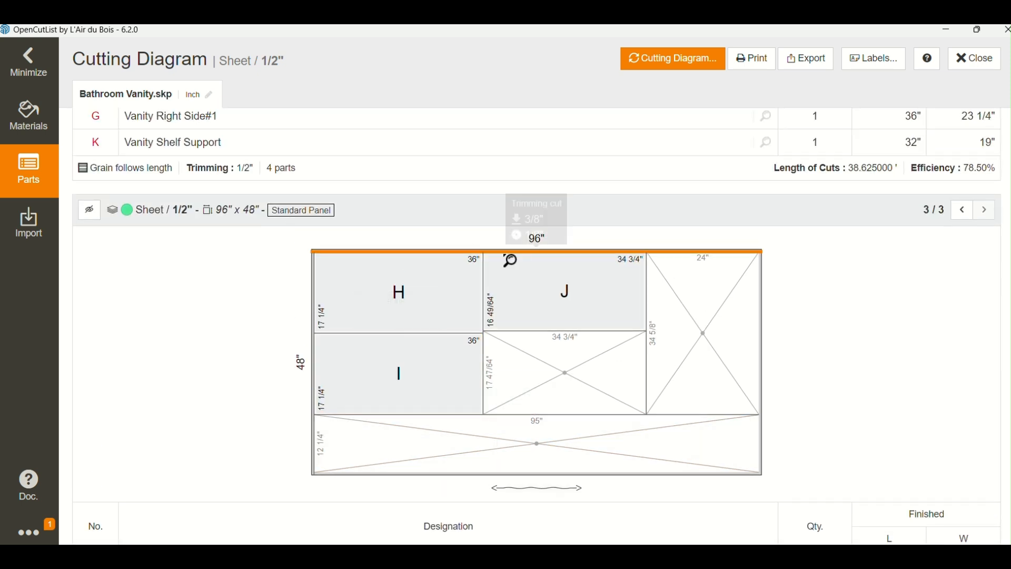
{"action": "scroll", "coordinate": [738, 357], "scroll_direction": "down", "scroll_amount": 5}
{"action": "scroll", "coordinate": [743, 355], "scroll_direction": "up", "scroll_amount": 7}
{"action": "scroll", "coordinate": [743, 353], "scroll_direction": "up", "scroll_amount": 12}
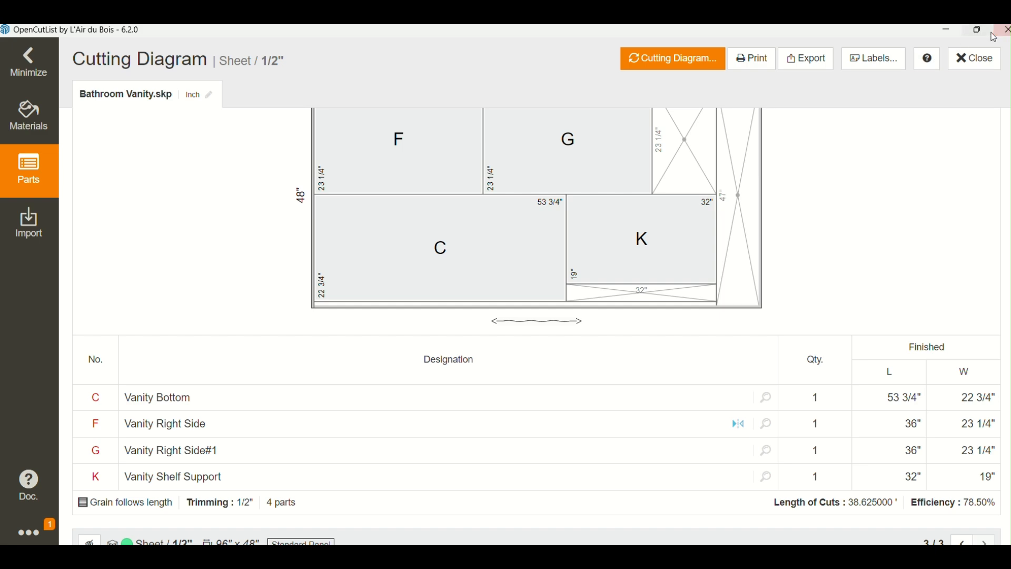
- Look at the vanity in the SketchUp window, then return to OpenCutList and recheck the first and second sheets' parts and layouts
{"action": "left_click", "coordinate": [948, 32]}
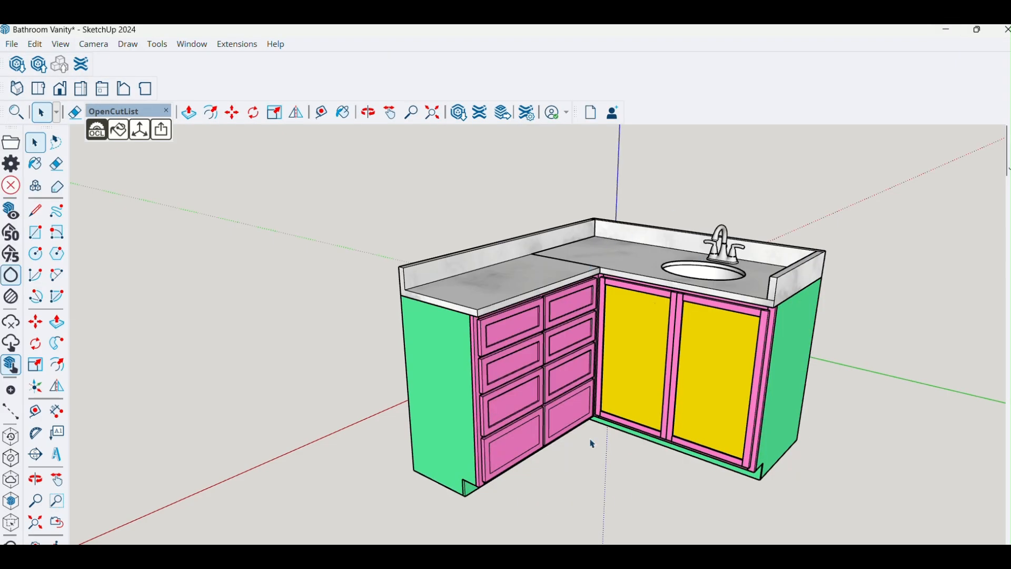
{"action": "left_click", "coordinate": [53, 554]}
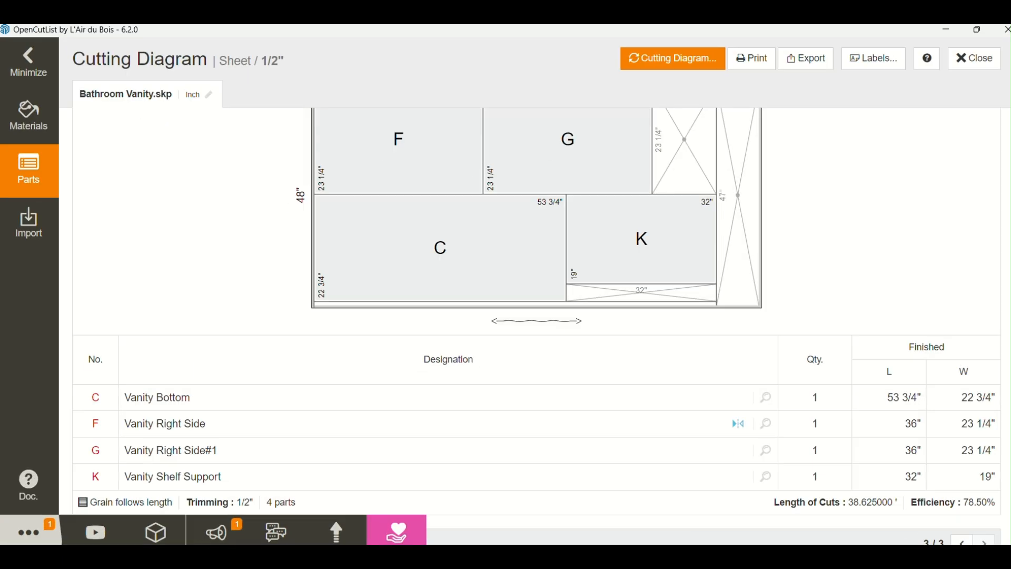
{"action": "scroll", "coordinate": [600, 396], "scroll_direction": "up", "scroll_amount": 1}
{"action": "scroll", "coordinate": [601, 395], "scroll_direction": "up", "scroll_amount": 5}
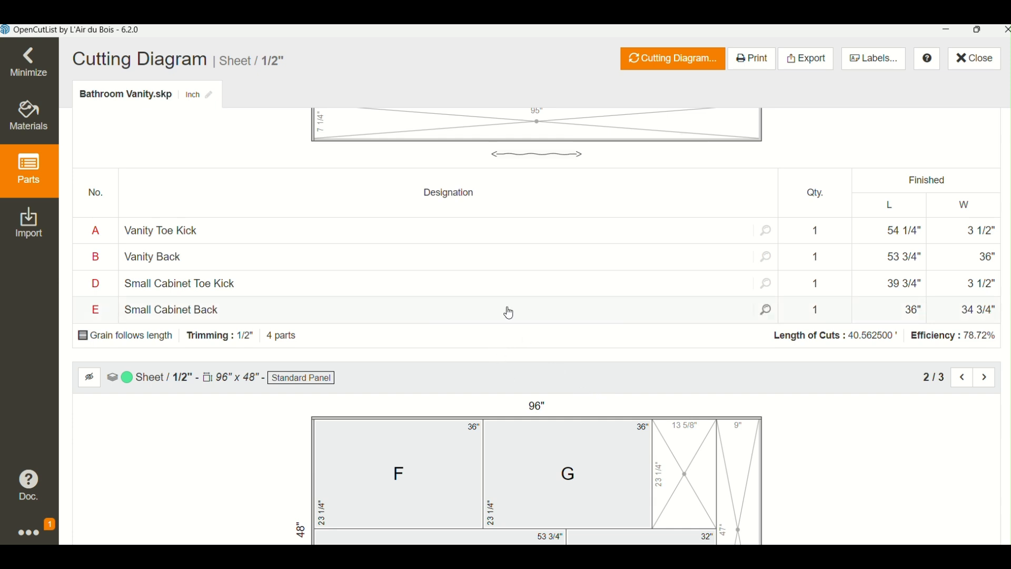
{"action": "scroll", "coordinate": [507, 312], "scroll_direction": "down", "scroll_amount": 4}
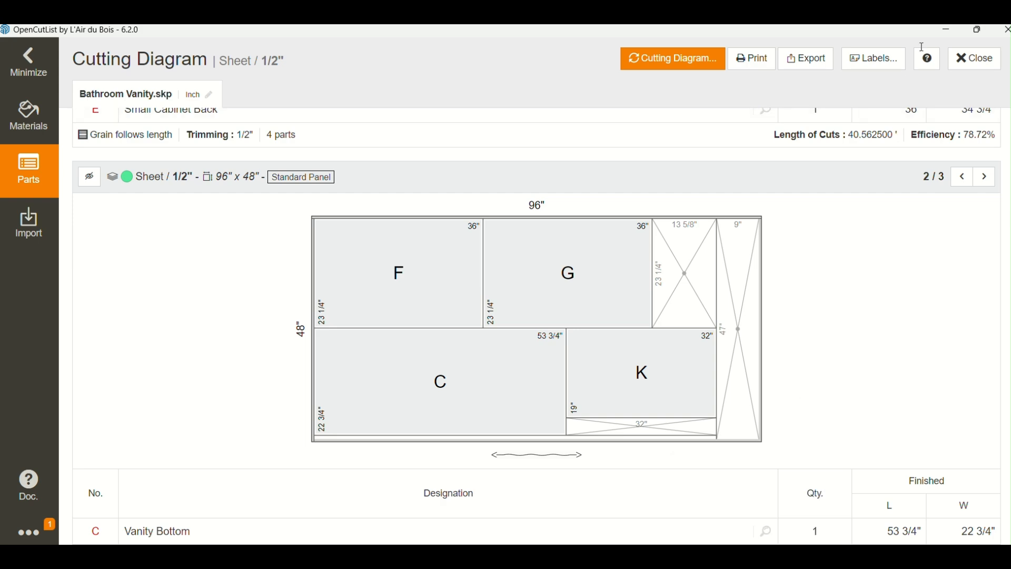
- Switch to the SketchUp window and inspect the vanity model from the front, both sides, underneath and above
{"action": "left_click", "coordinate": [947, 30]}
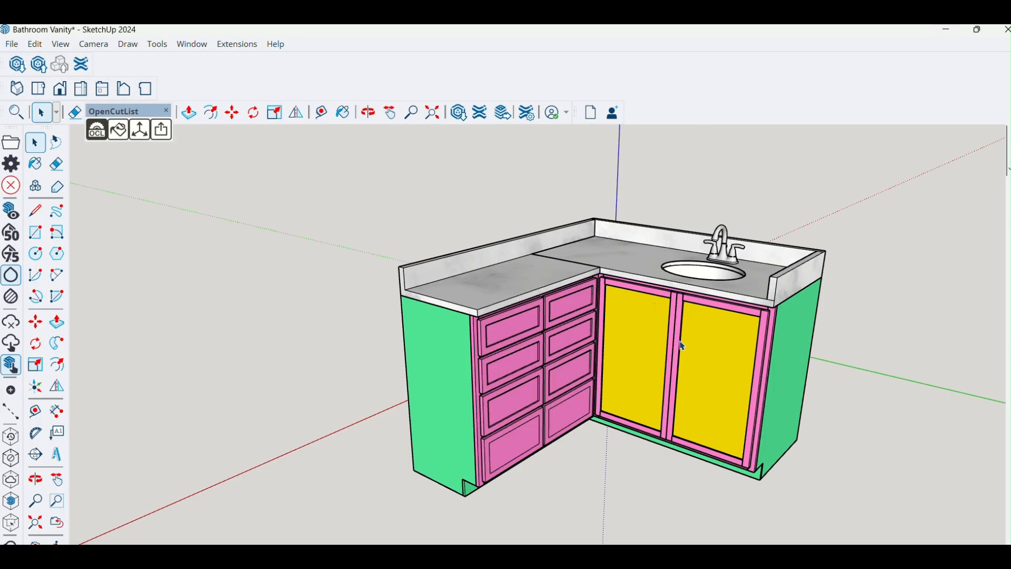
{"action": "scroll", "coordinate": [682, 346], "scroll_direction": "up", "scroll_amount": 2}
{"action": "middle_click_drag", "start_coordinate": [682, 346], "coordinate": [572, 263]}
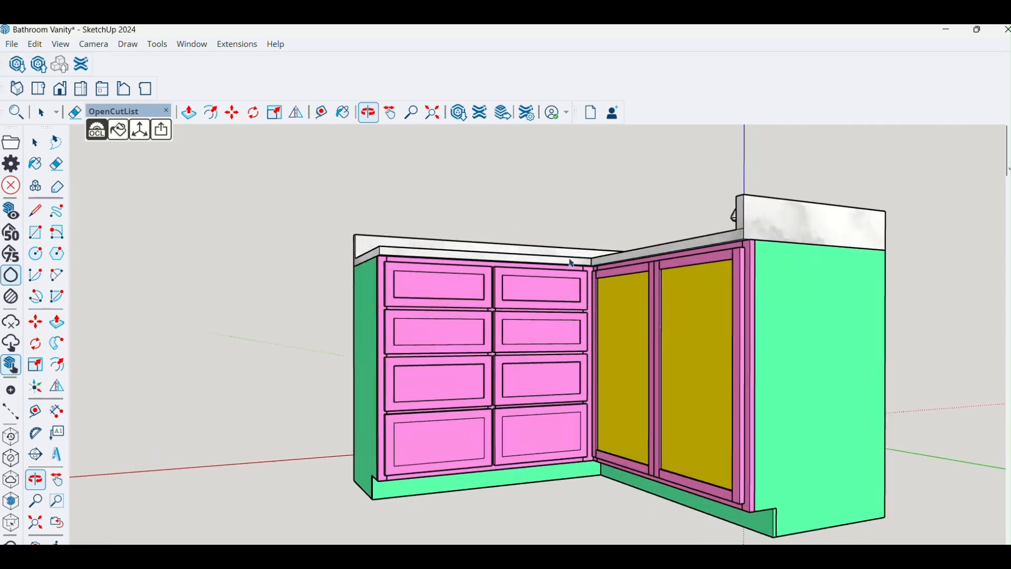
{"action": "middle_click_drag", "start_coordinate": [577, 379], "coordinate": [821, 351]}
{"action": "key", "text": "space"}
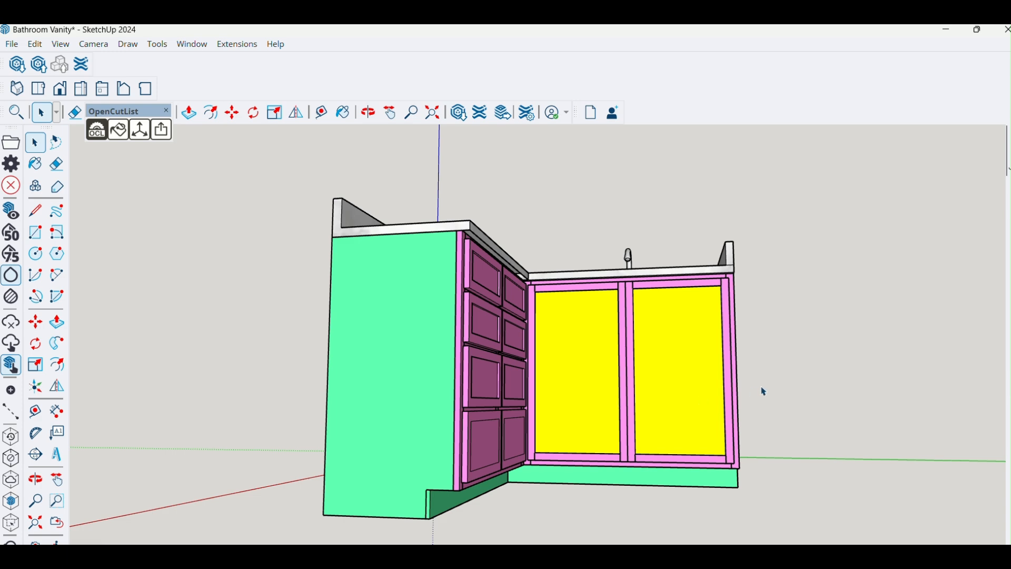
{"action": "middle_click_drag", "start_coordinate": [761, 403], "coordinate": [539, 287]}
{"action": "scroll", "coordinate": [553, 475], "scroll_direction": "down", "scroll_amount": 2}
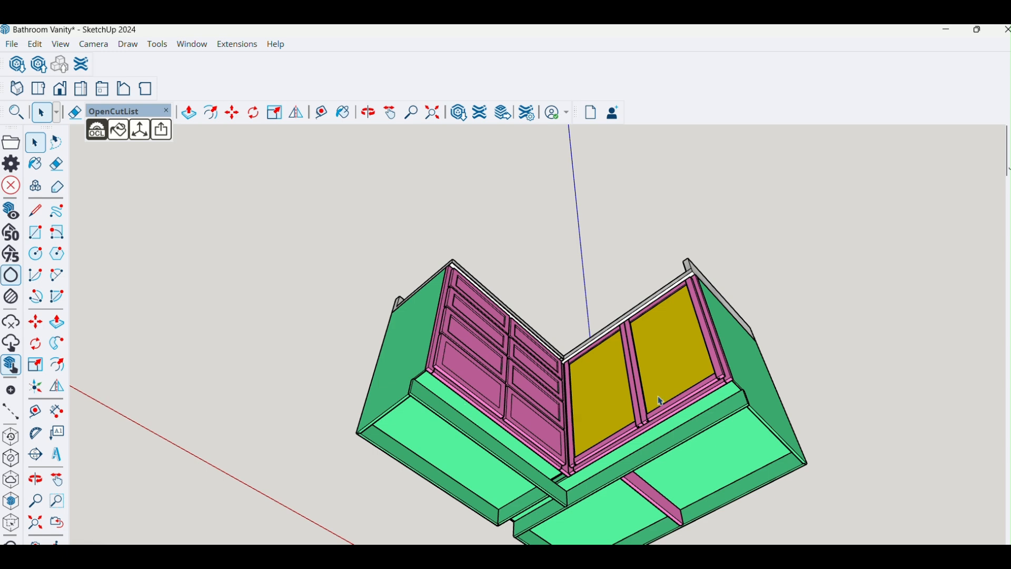
{"action": "middle_click_drag", "start_coordinate": [551, 412], "coordinate": [508, 485]}
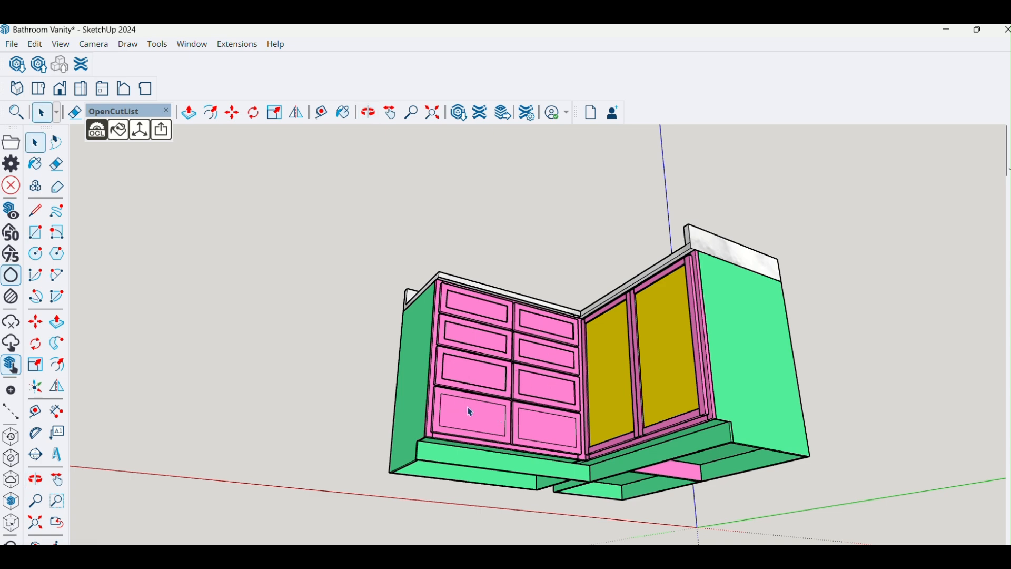
{"action": "middle_click_drag", "start_coordinate": [568, 377], "coordinate": [843, 559]}
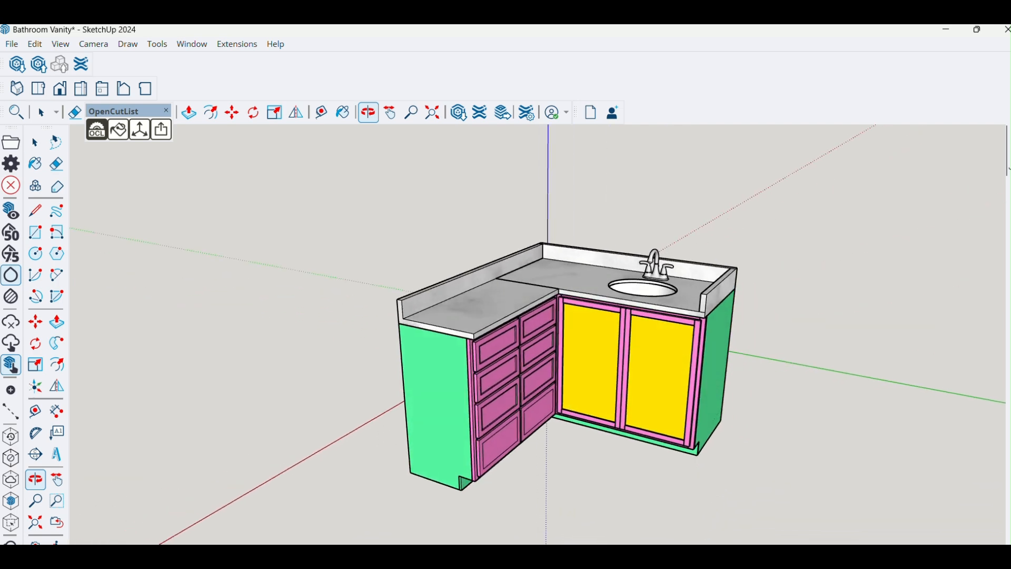
{"action": "middle_click_drag", "start_coordinate": [608, 321], "coordinate": [602, 333]}
{"action": "scroll", "coordinate": [603, 334], "scroll_direction": "up", "scroll_amount": 3}
{"action": "scroll", "coordinate": [600, 339], "scroll_direction": "down", "scroll_amount": 3}
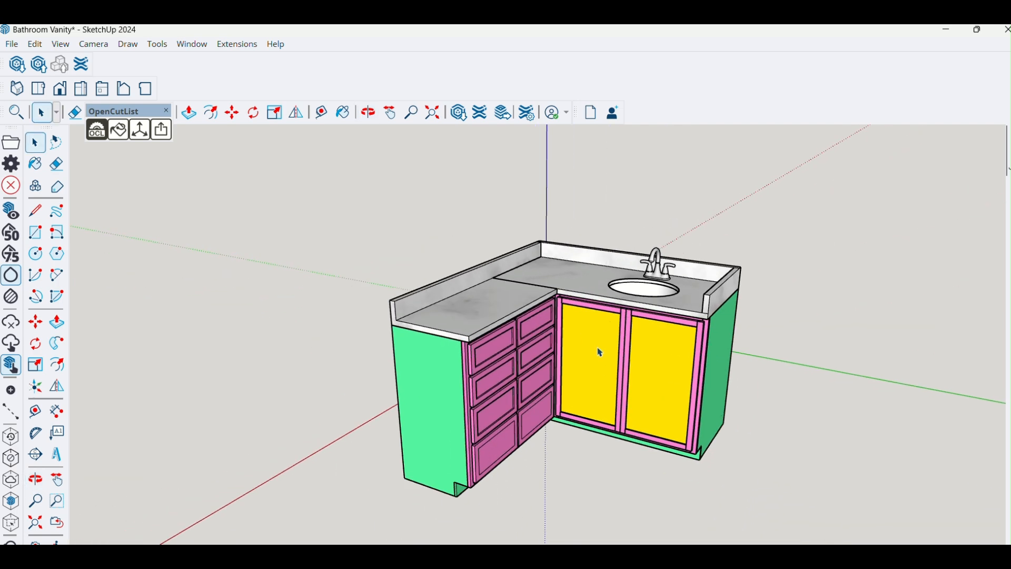
{"action": "middle_click_drag", "start_coordinate": [631, 374], "coordinate": [582, 373]}
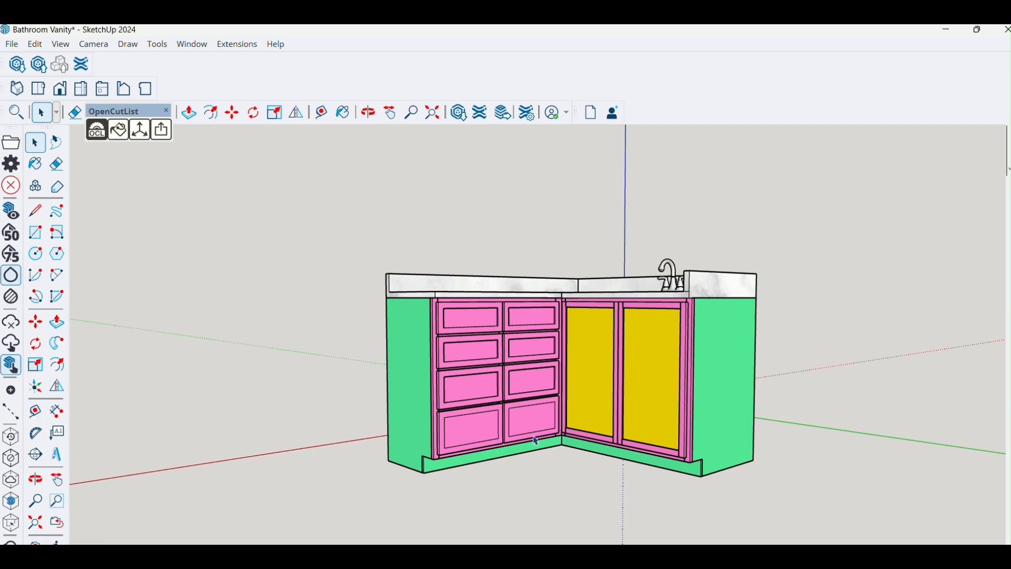
{"action": "middle_click_drag", "start_coordinate": [568, 374], "coordinate": [632, 521]}
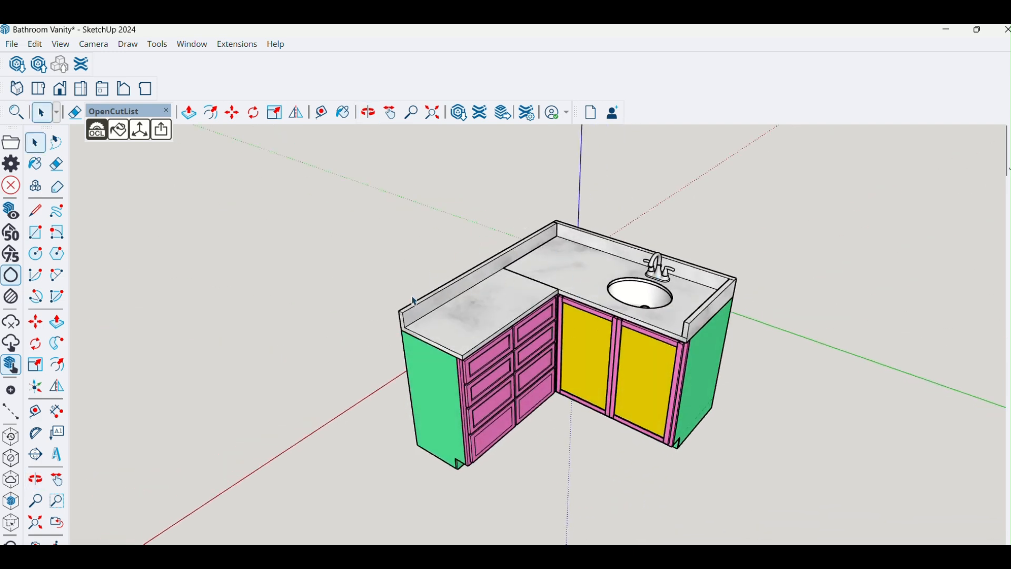